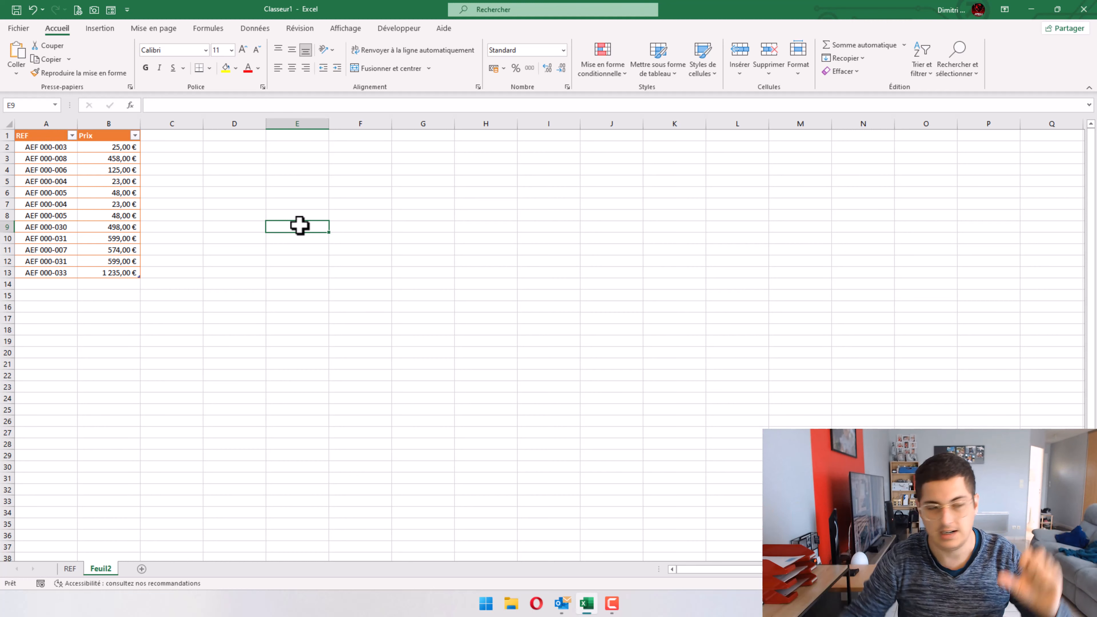
Set the width of column C on the REF sheet to 15.
left_click(72, 571)
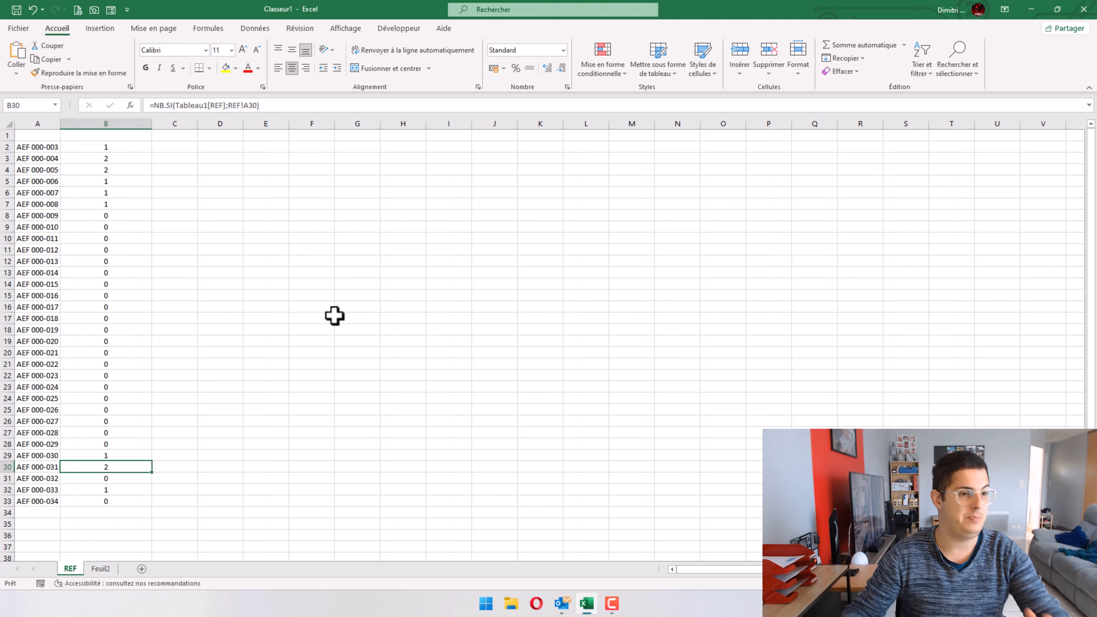
right_click(184, 123)
key("Escape")
type("15")
key("Return")
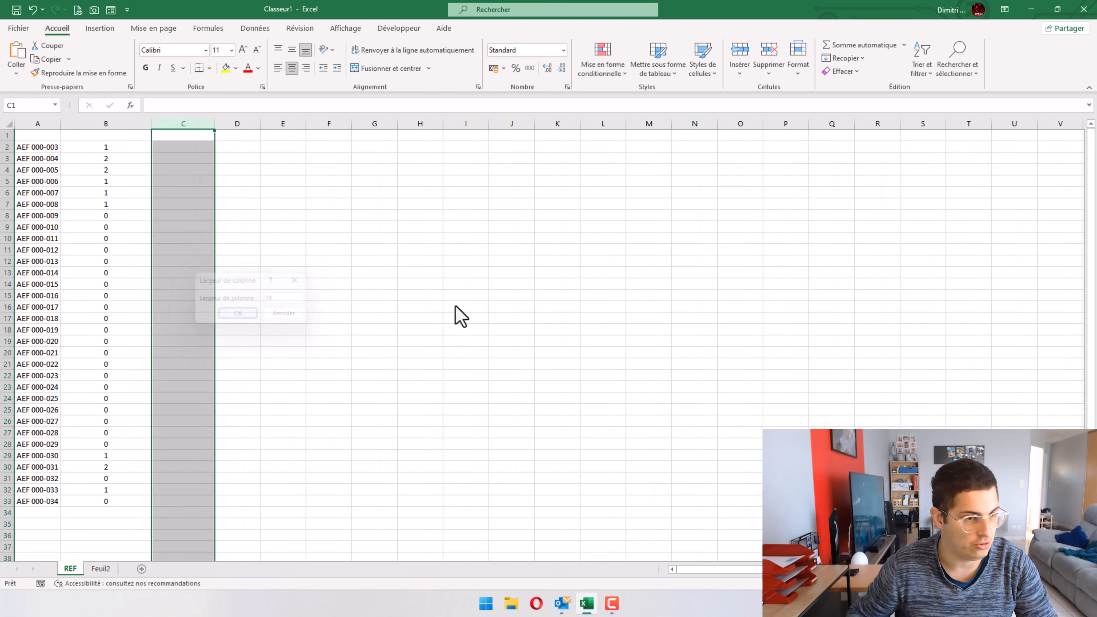
Enter the formula =RECHERCHEV(A2;Tableau1;2;FAUX) in cell C2 to look up the reference's price.
left_click(187, 147)
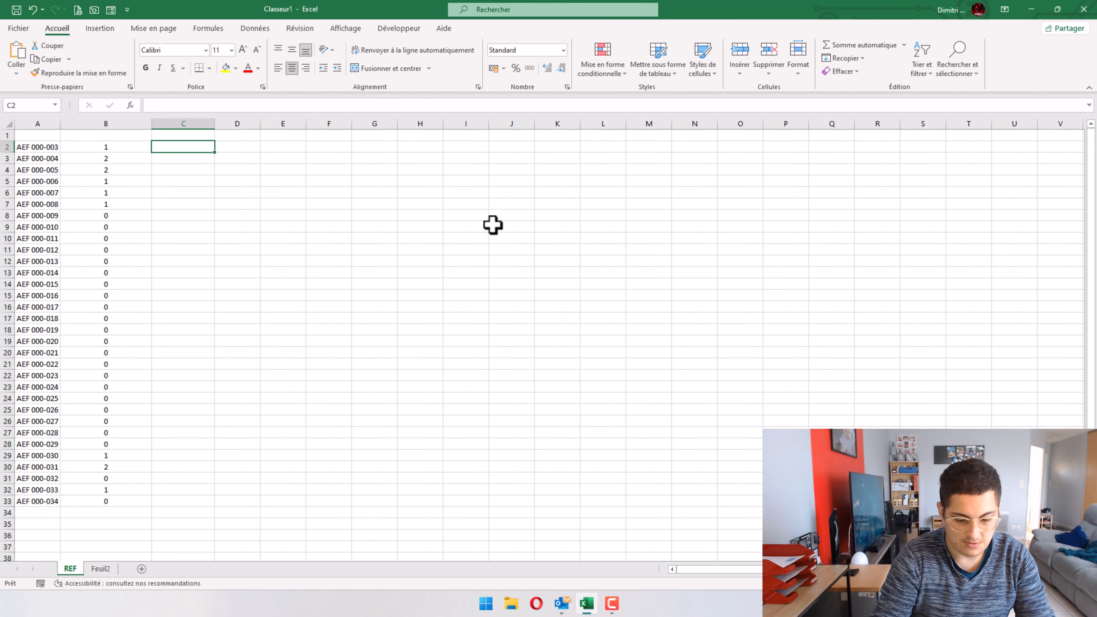
type("=recherchev")
key("Tab")
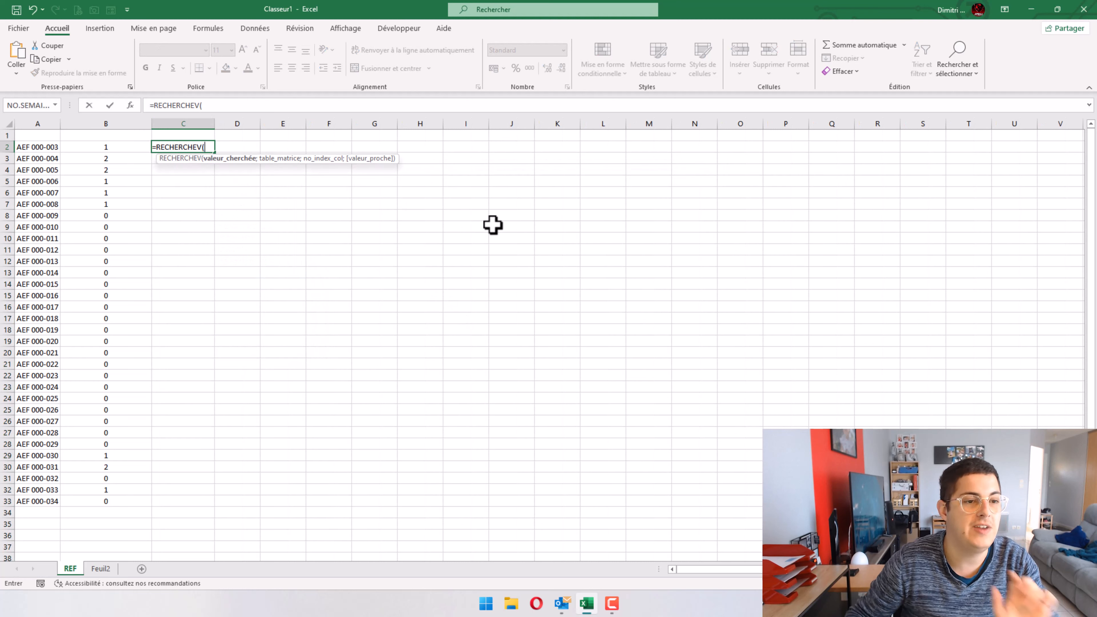
left_click(47, 147)
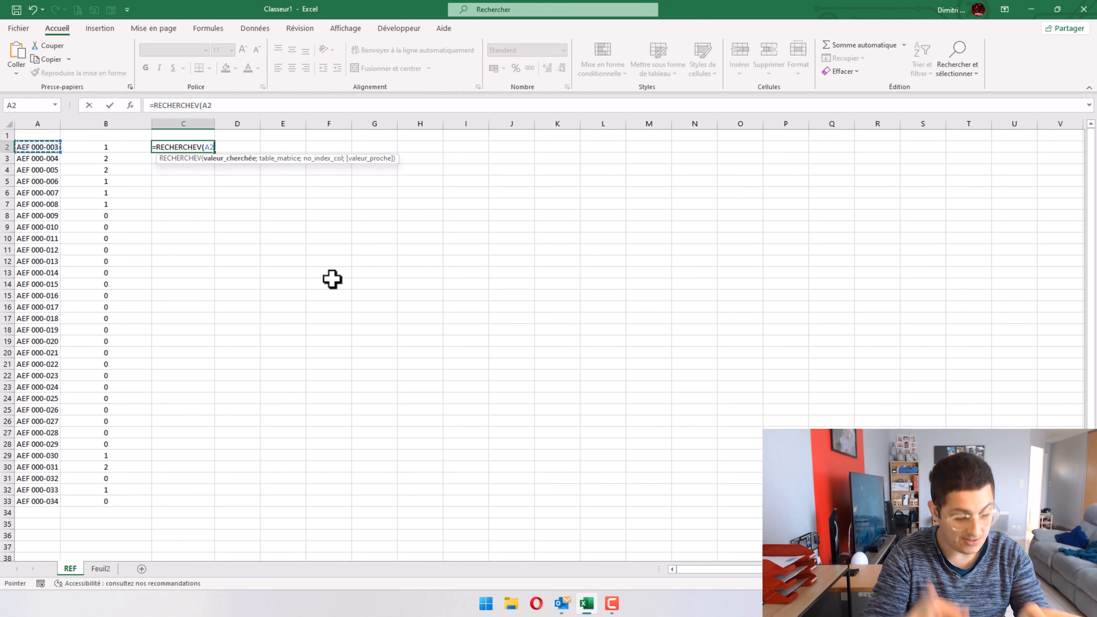
type(";")
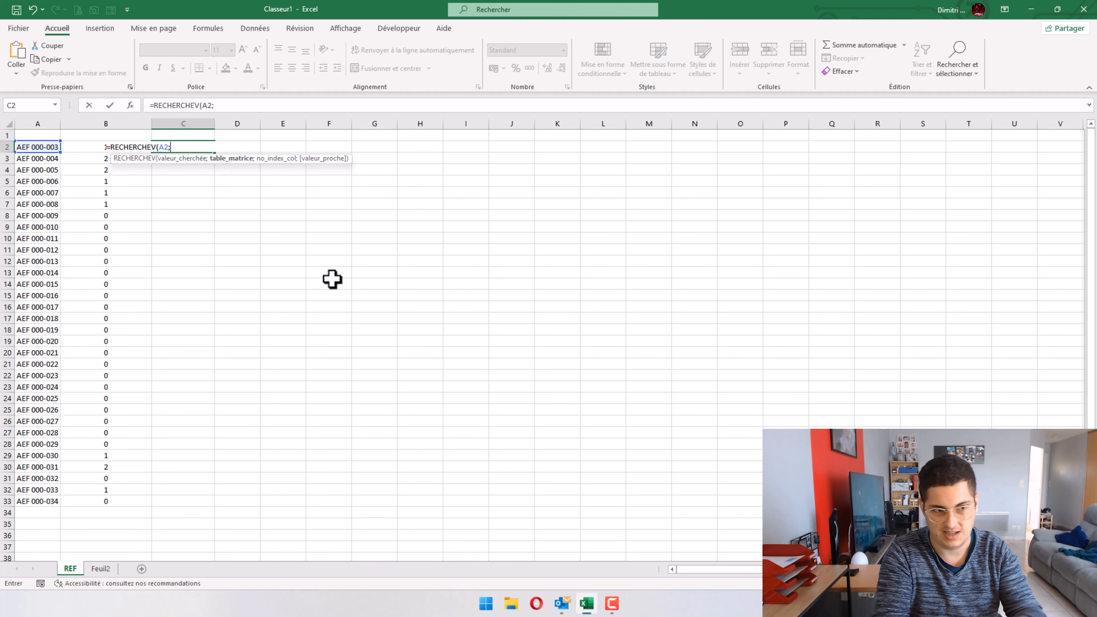
type("Tableau1")
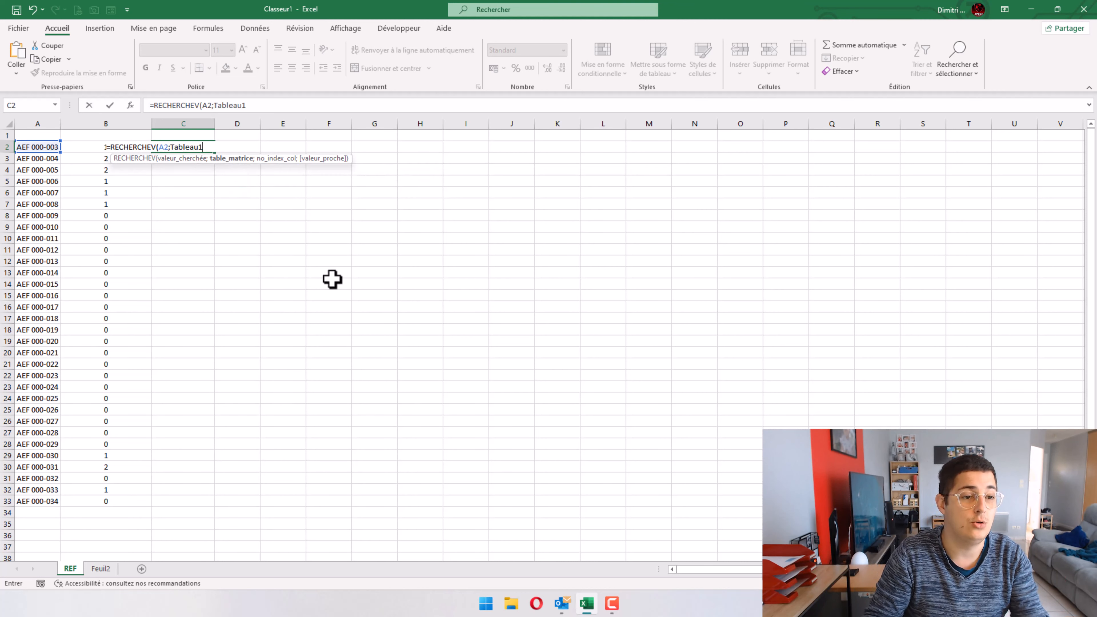
type(";")
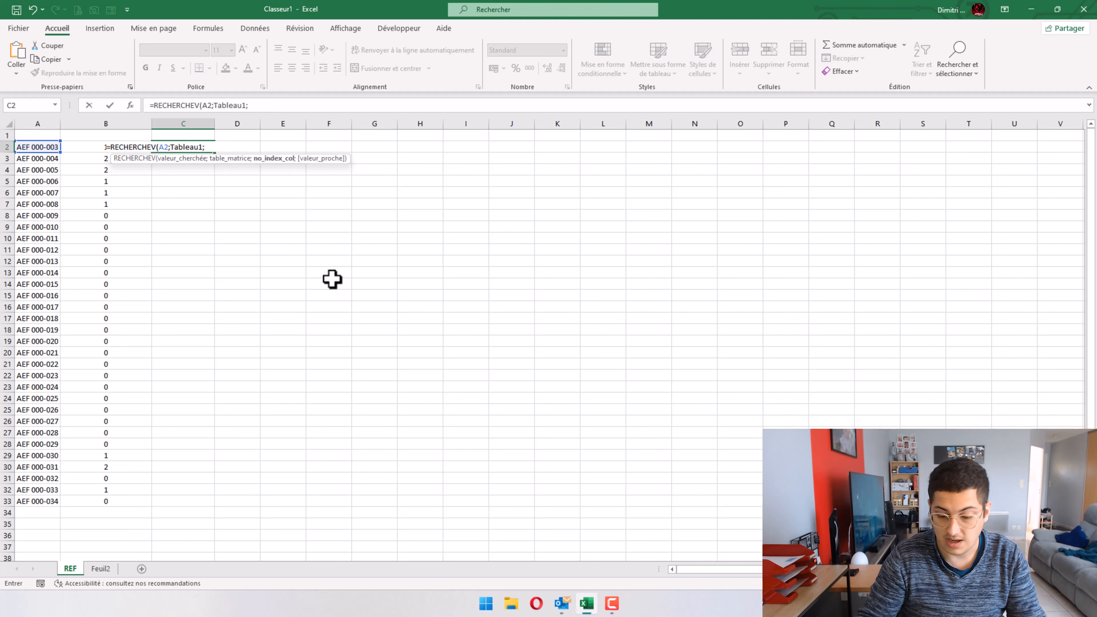
type("2;")
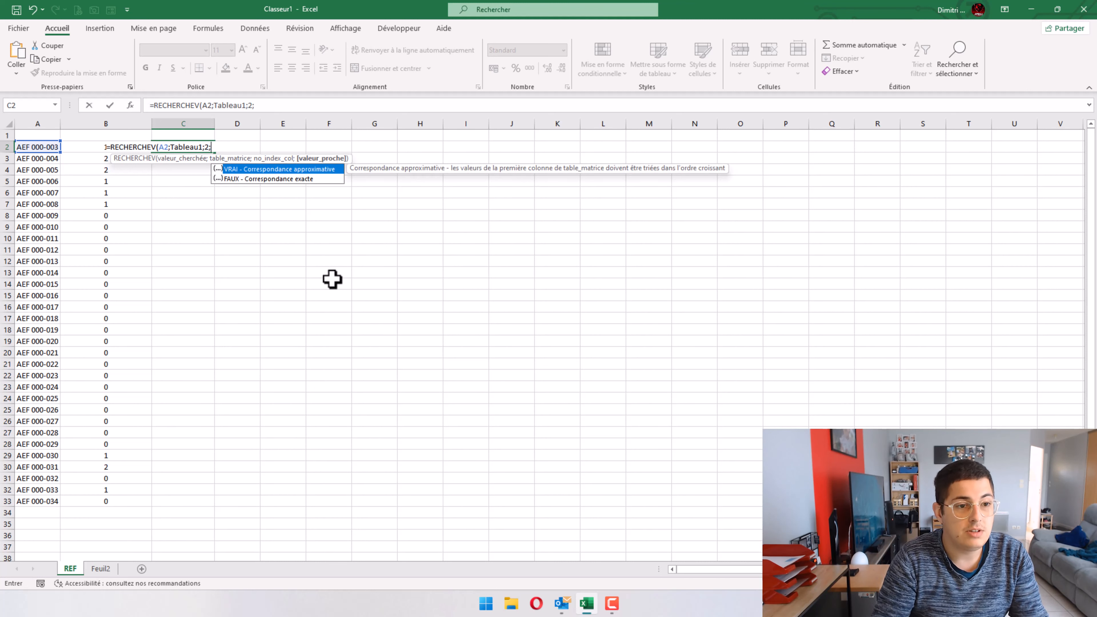
key("Escape")
type("FAUX")
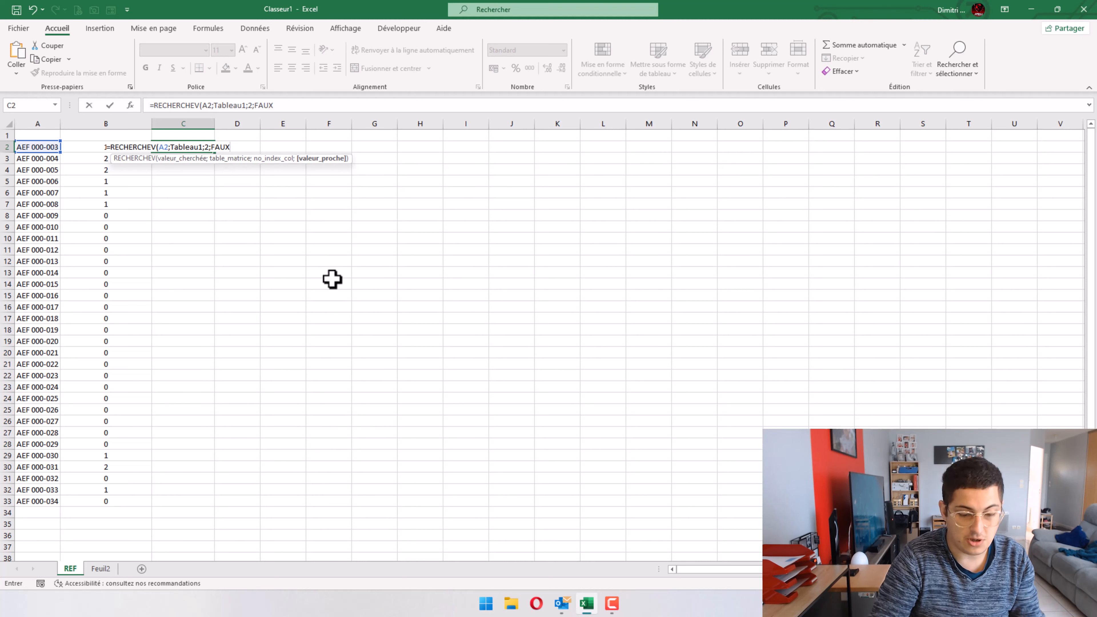
type(")")
key("Return")
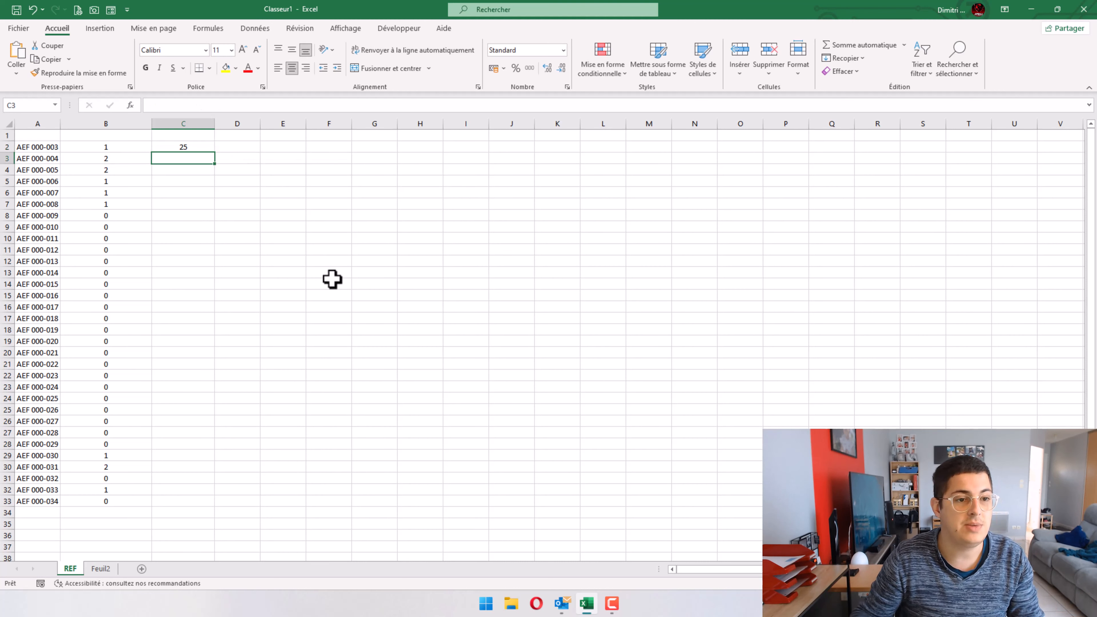
Fill the RECHERCHEV formula from C2 down to C33.
left_click(210, 148)
left_click_drag(214, 152, 214, 506)
left_click(415, 262)
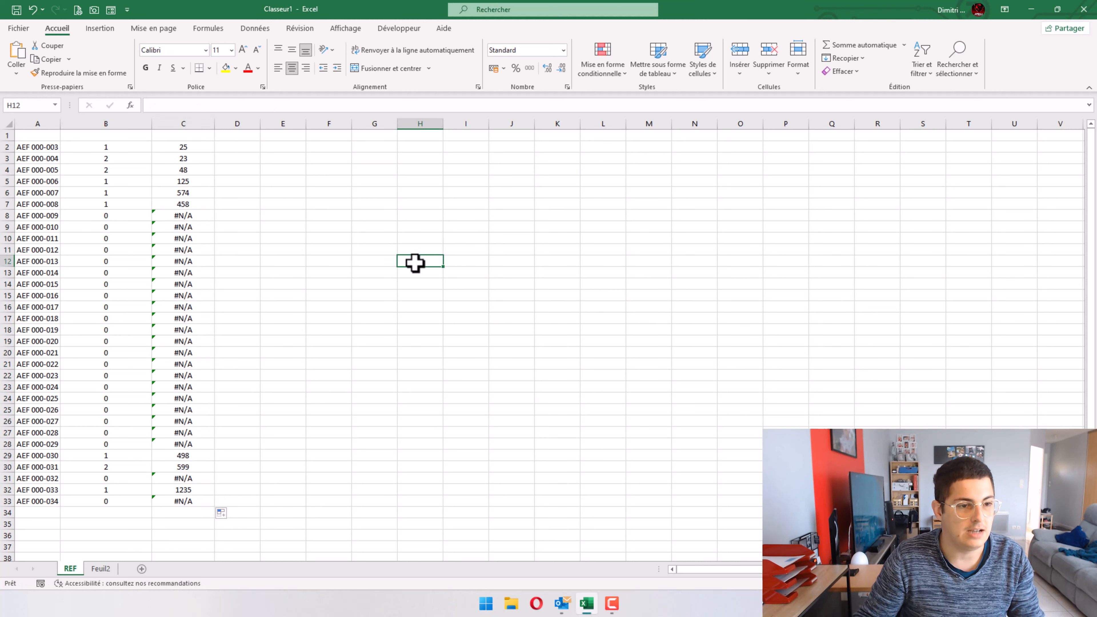
Examine the lookup formulas in C8 to C15 and the matching count formula in B8.
left_click(181, 215)
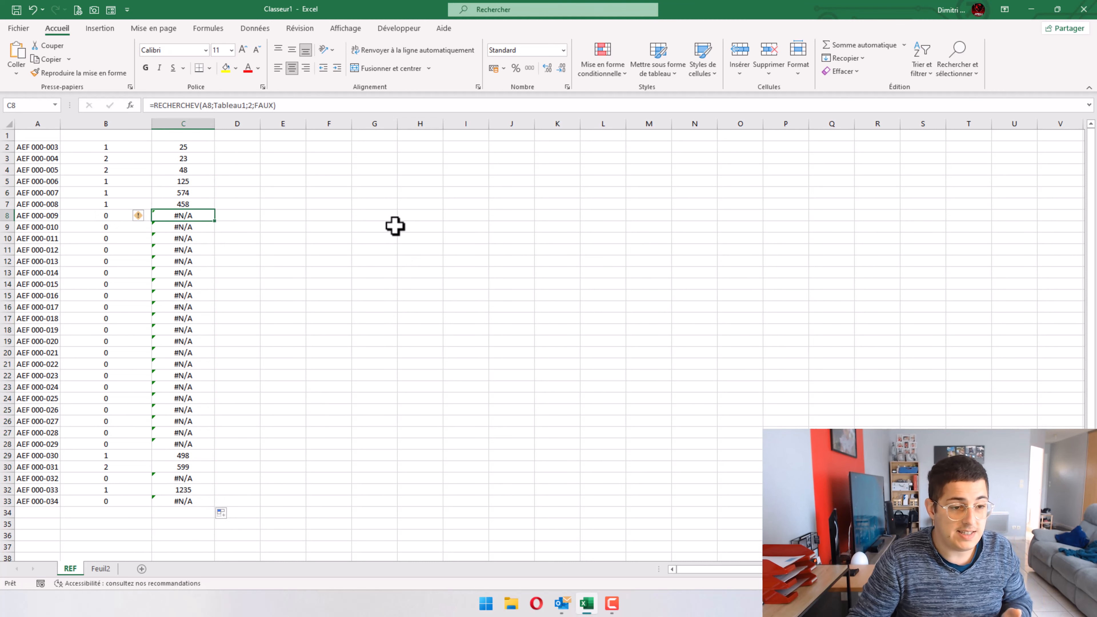
key("Down")
key("Down")
key("Down")
key("Down")
key("Down")
key("Down")
key("Down")
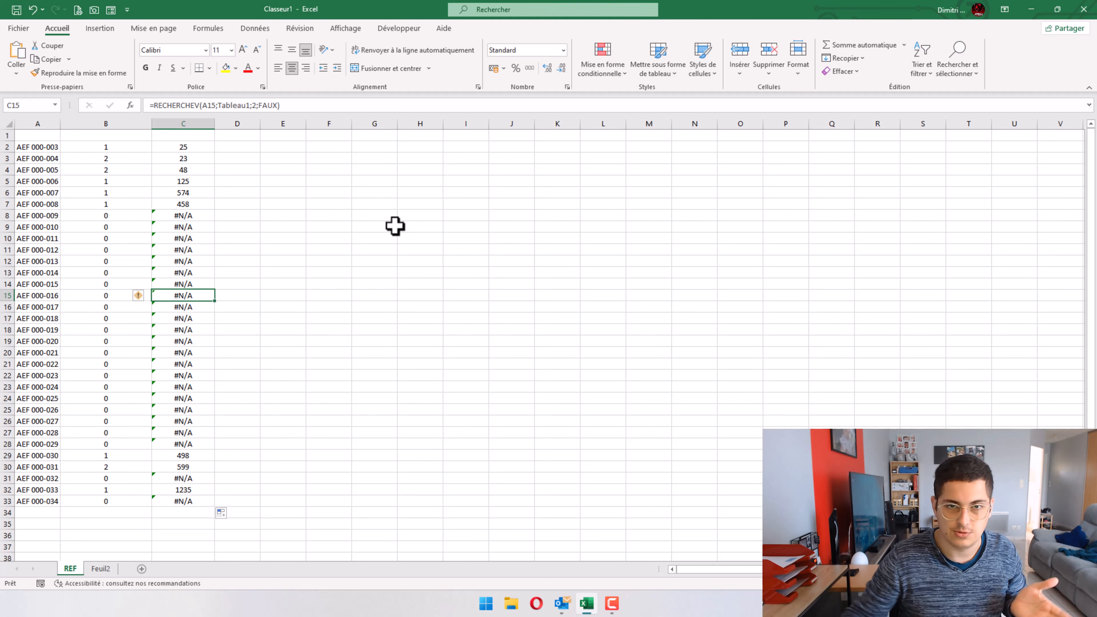
left_click(90, 215)
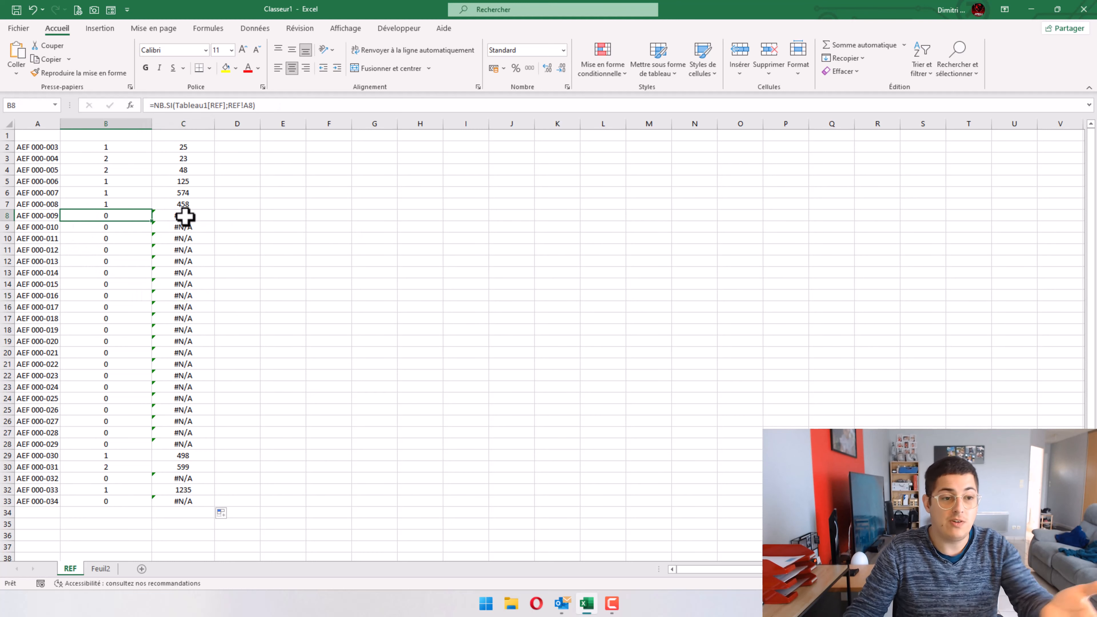
Add a row with reference AEF 000-009 and price 125 to the table on Feuil2, and return to the REF sheet.
left_click(101, 568)
left_click(117, 271)
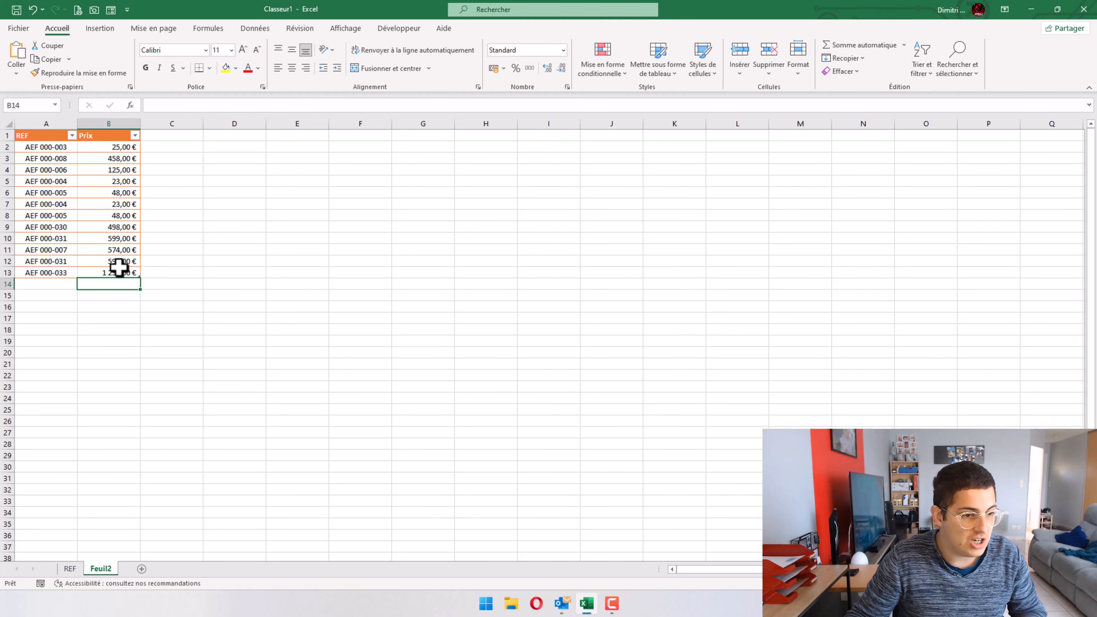
left_click(39, 282)
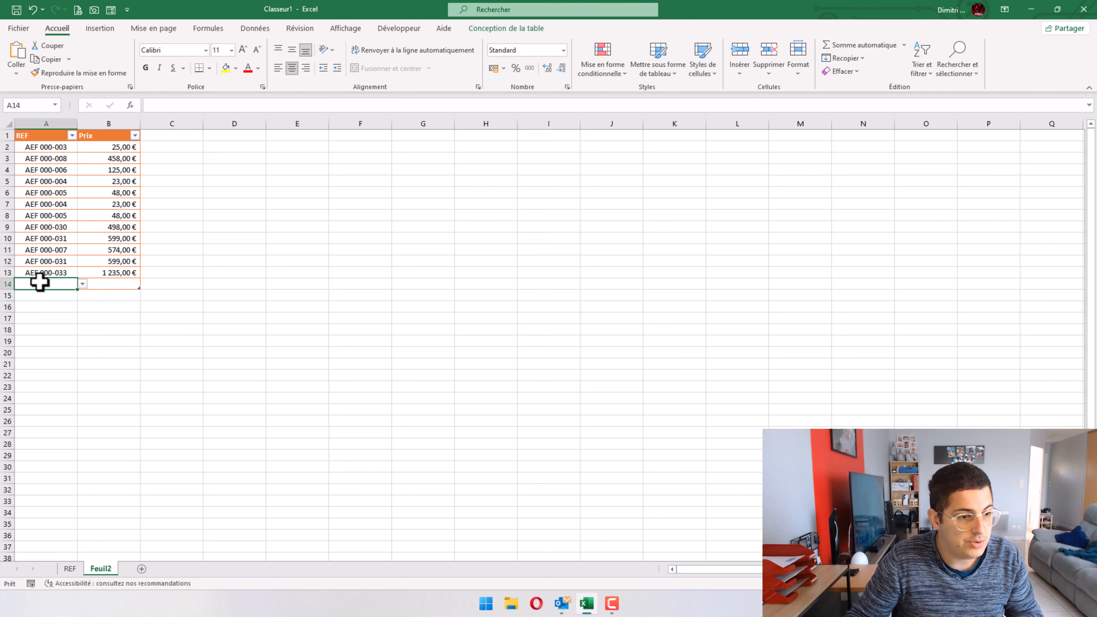
left_click(82, 285)
left_click(59, 346)
left_click(108, 285)
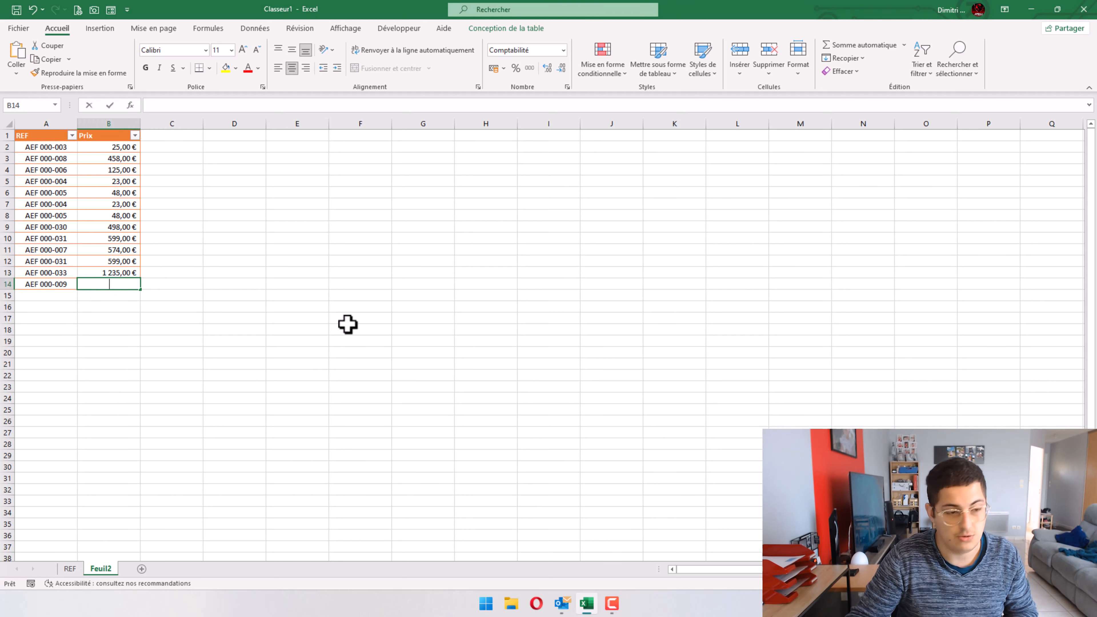
type("125")
left_click(348, 325)
left_click(69, 569)
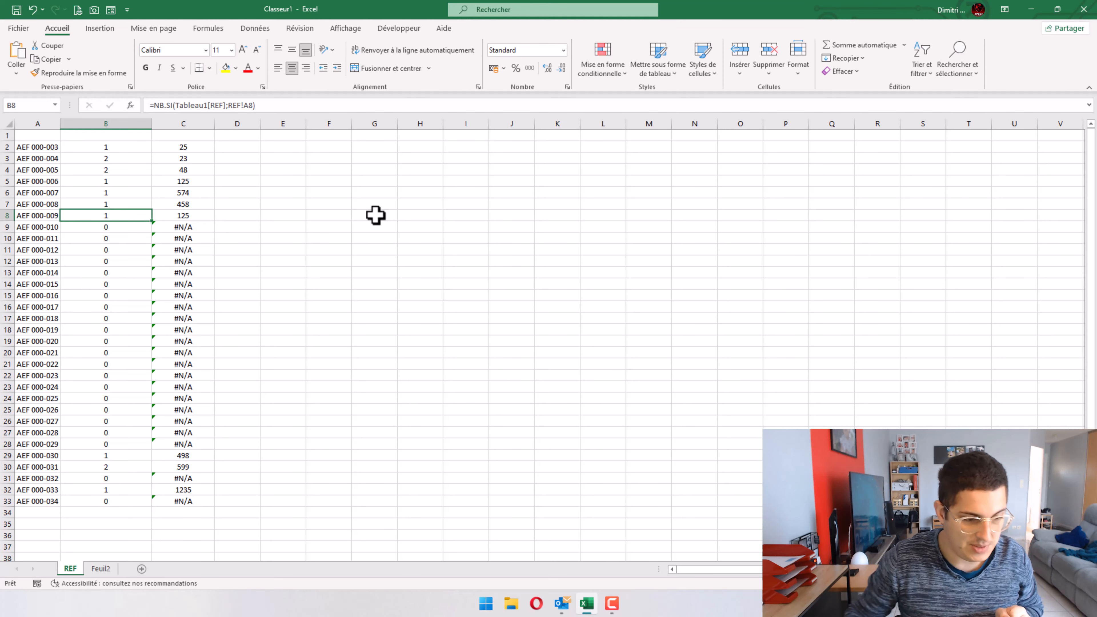
left_click_drag(375, 215, 419, 204)
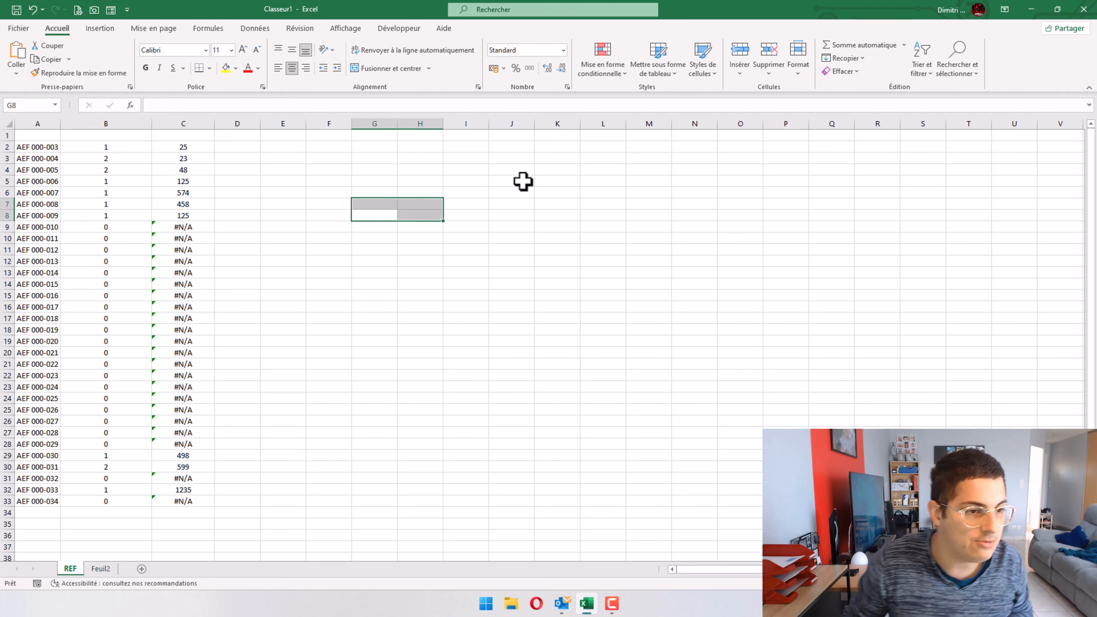
Set the width of column D on the REF sheet to 20.
left_click(262, 169)
right_click(250, 124)
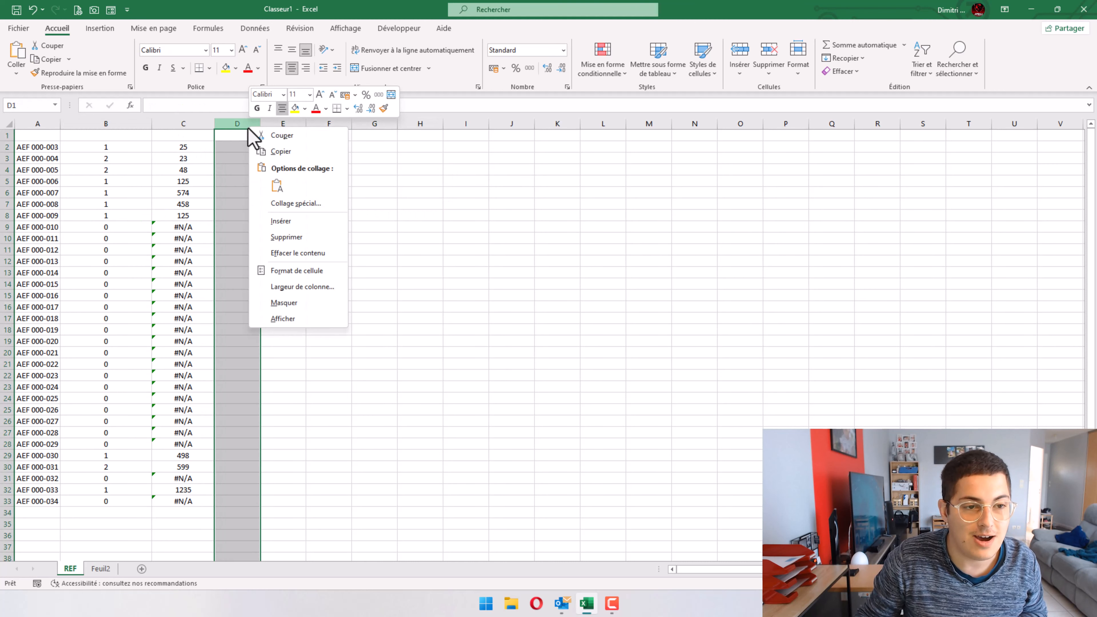
left_click(302, 287)
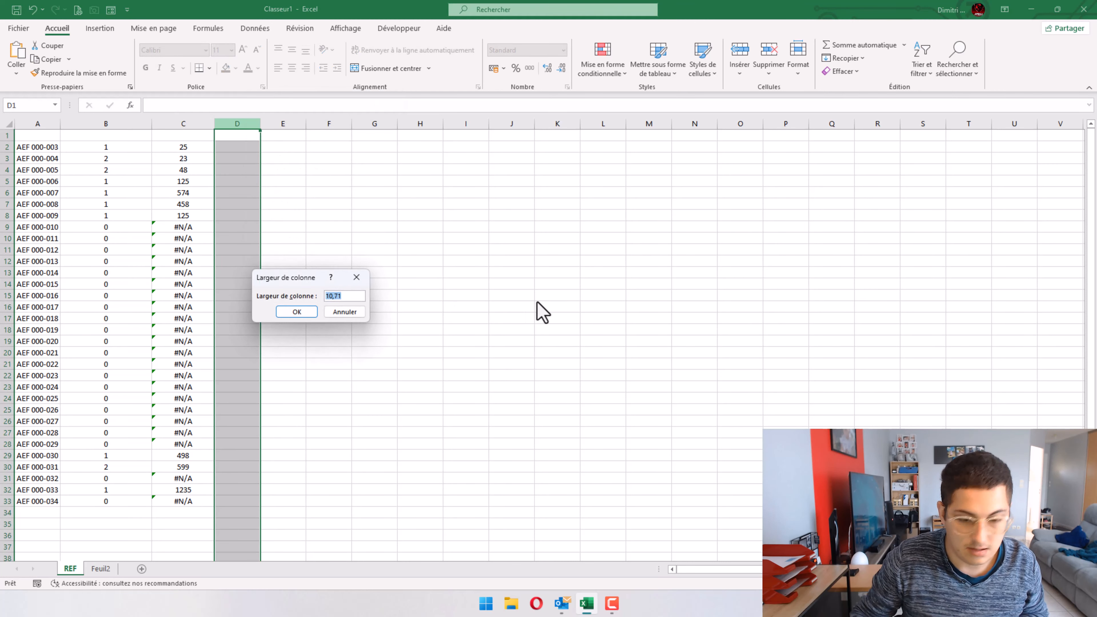
type("20")
key("Return")
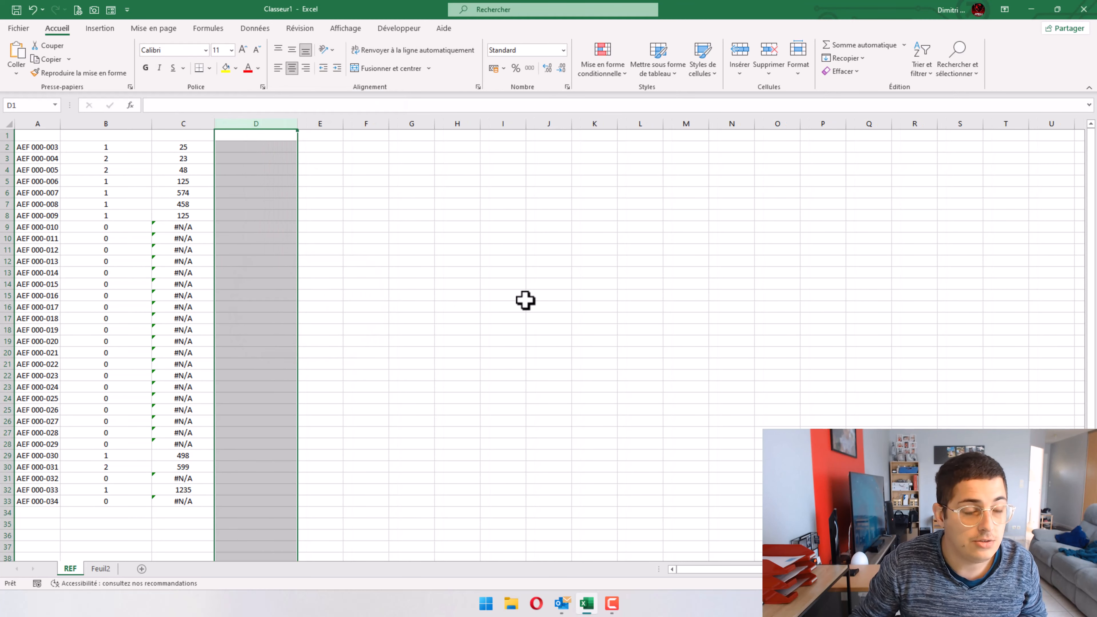
Enter the formula =B2*C2 in cell D2 to multiply the quantity by the price.
left_click(232, 149)
type("=")
left_click(124, 148)
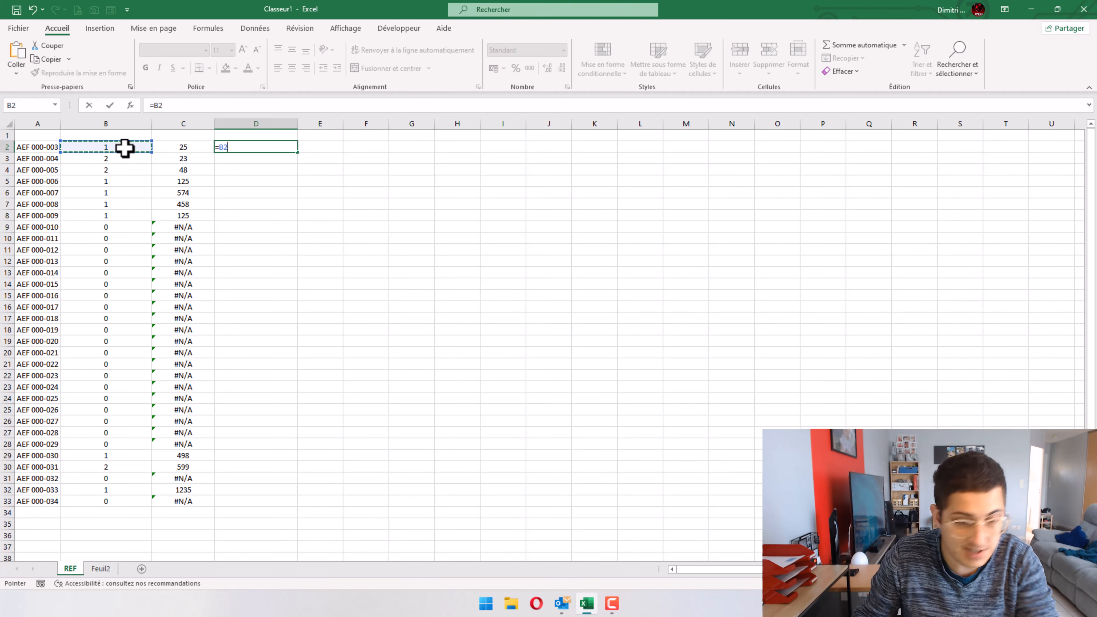
type("*")
left_click(177, 149)
key("Return")
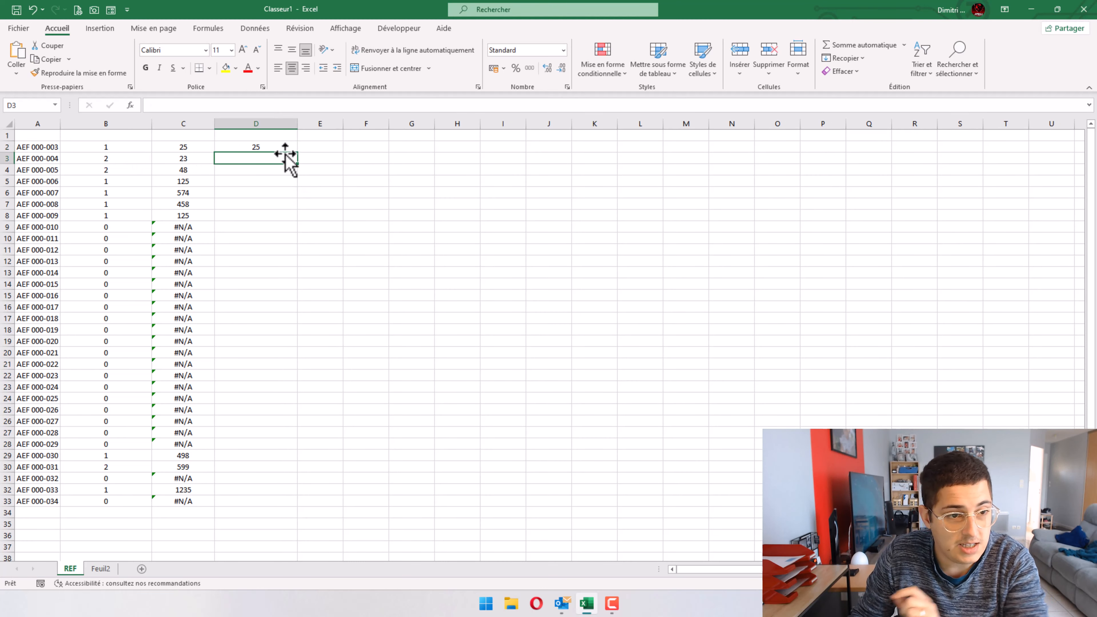
Fill the multiplication formula from D2 down to D33 and check the results in D8 and D3.
left_click(291, 150)
left_click_drag(298, 152, 294, 493)
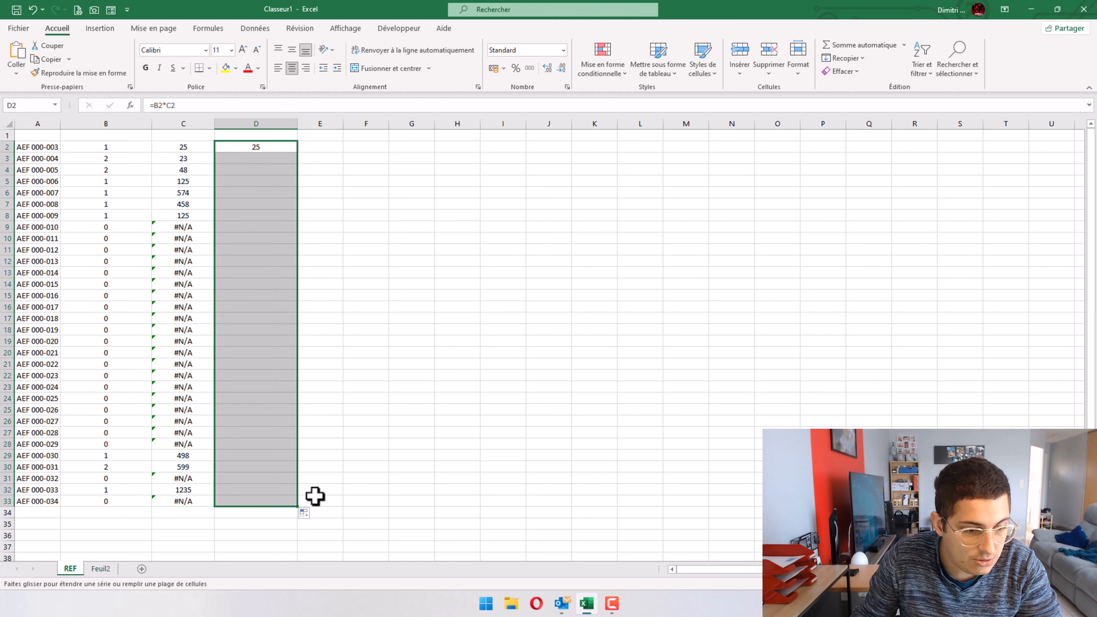
left_click(460, 353)
left_click(283, 213)
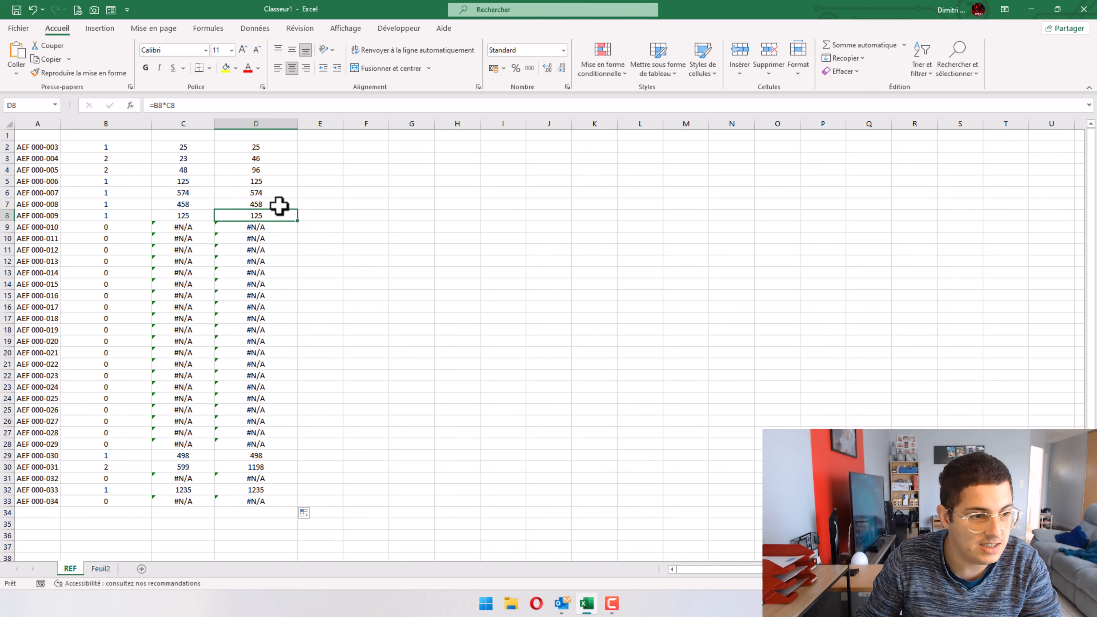
left_click(248, 159)
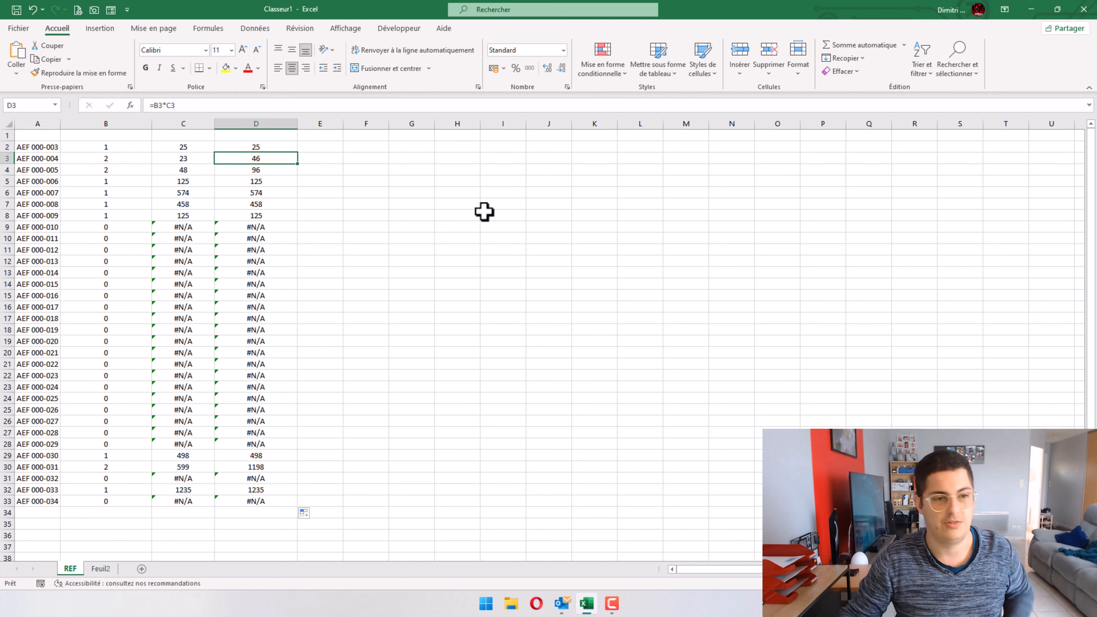
Apply the euro accounting number format to the range C2:D33.
left_click_drag(194, 148, 289, 501)
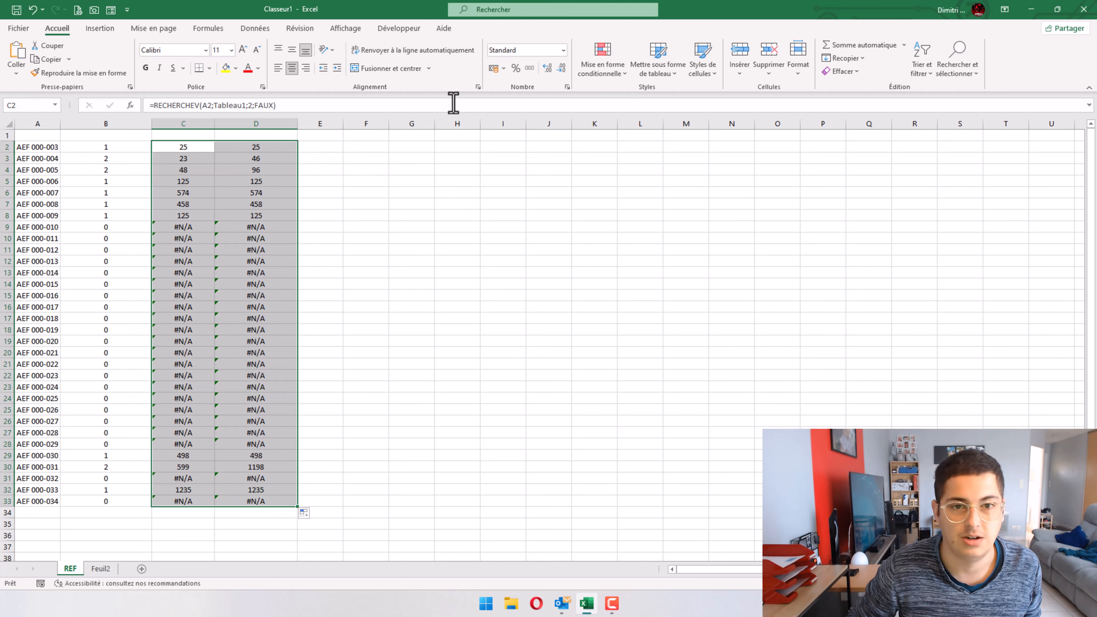
left_click(493, 67)
left_click(363, 226)
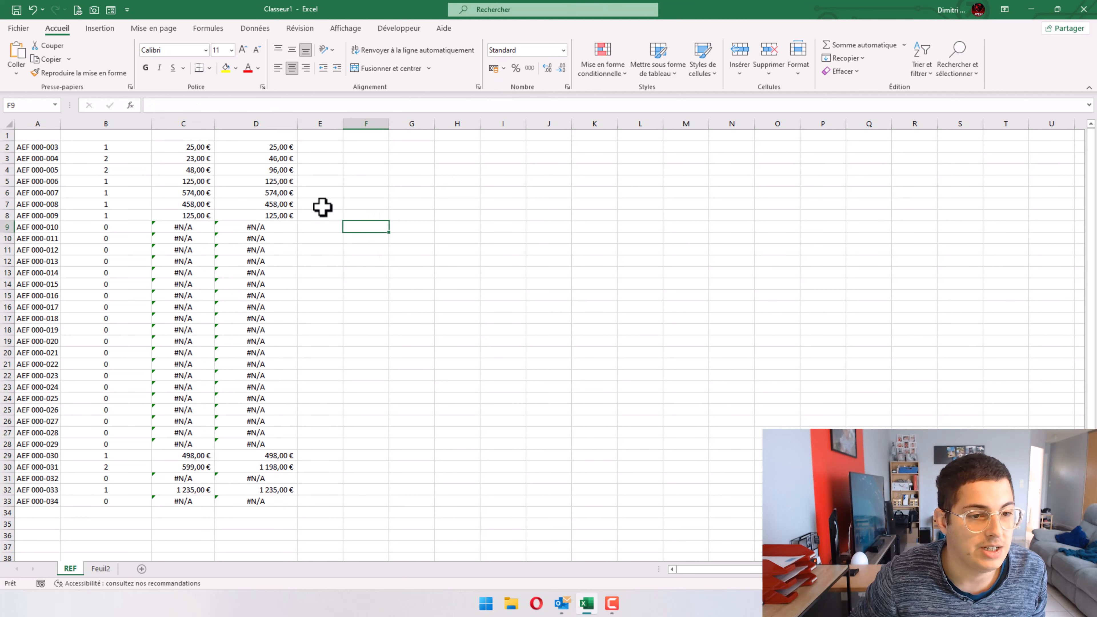
left_click(465, 384)
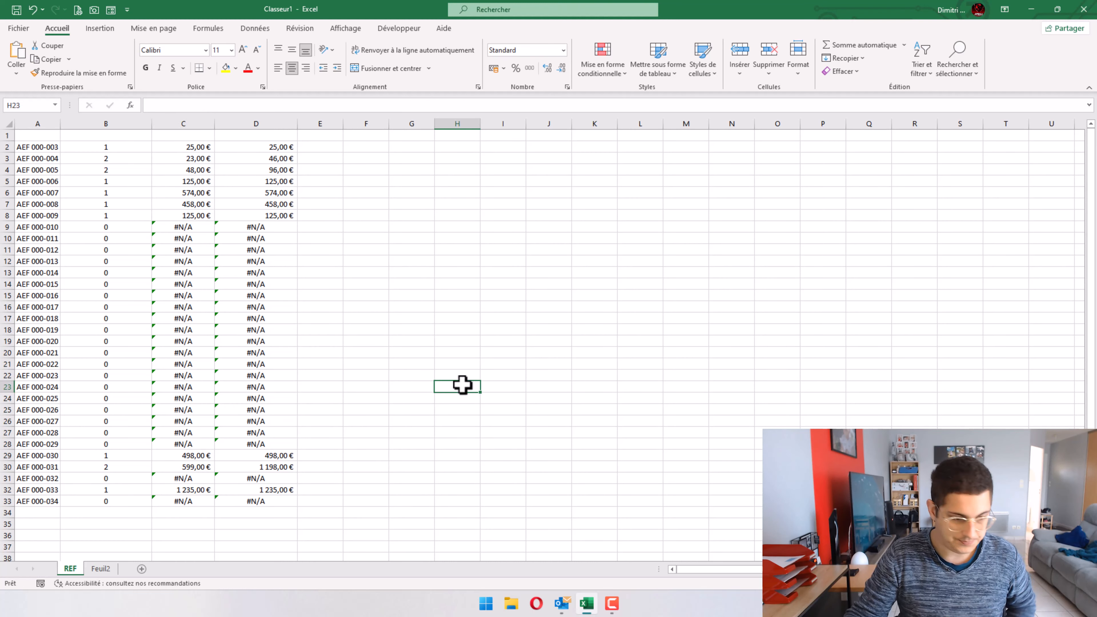
Add a new sheet placed after Feuil2 and enter A 100 in its cell A1.
left_click(141, 569)
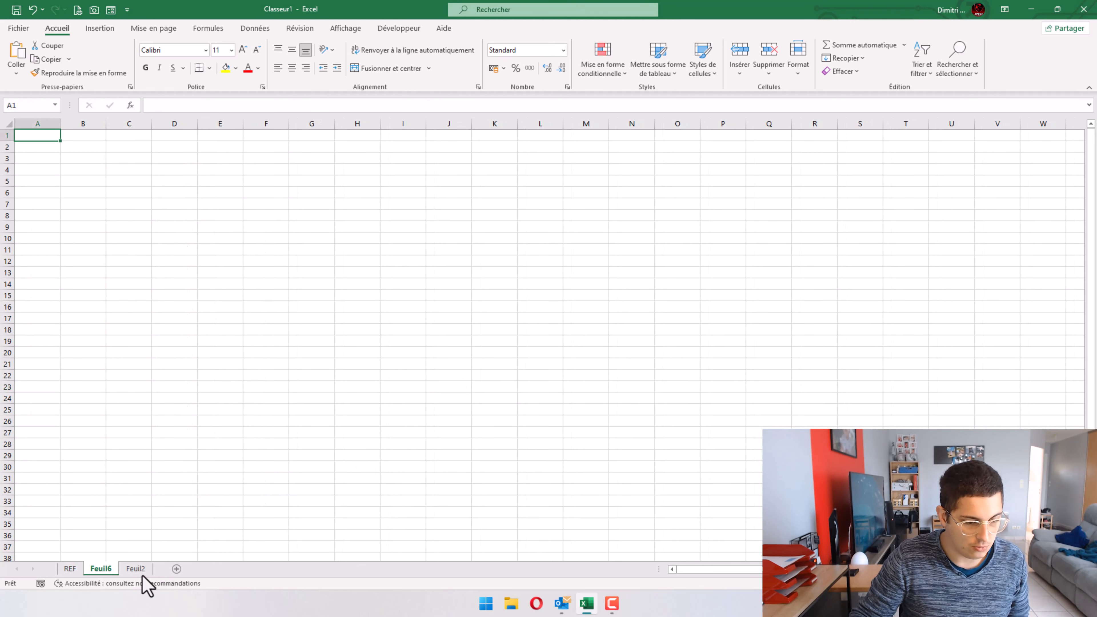
left_click_drag(143, 577, 147, 570)
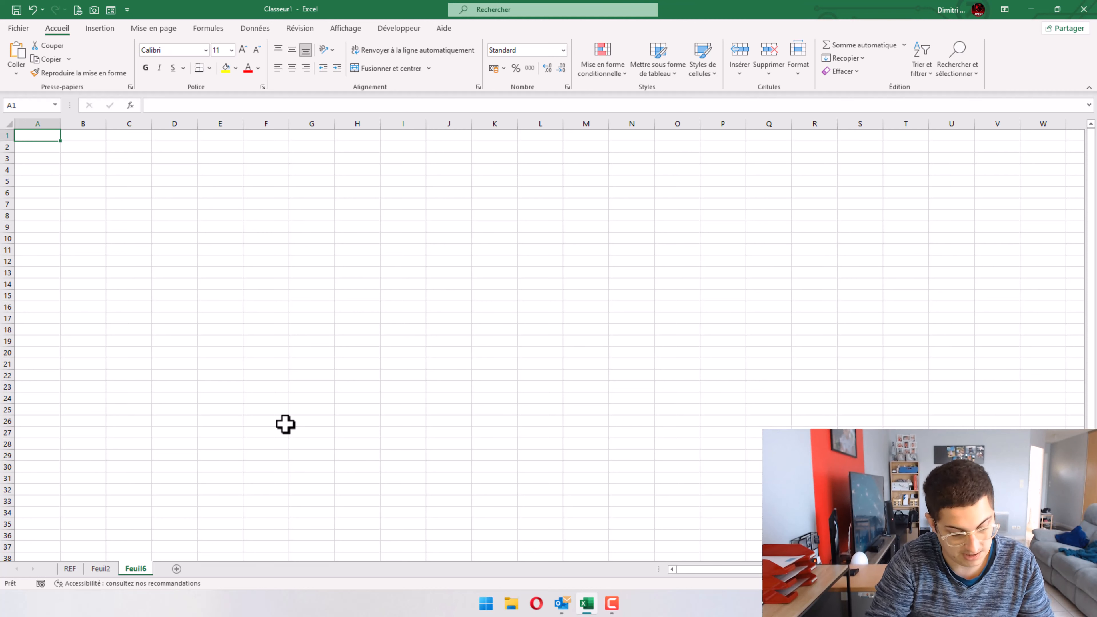
type("A 100")
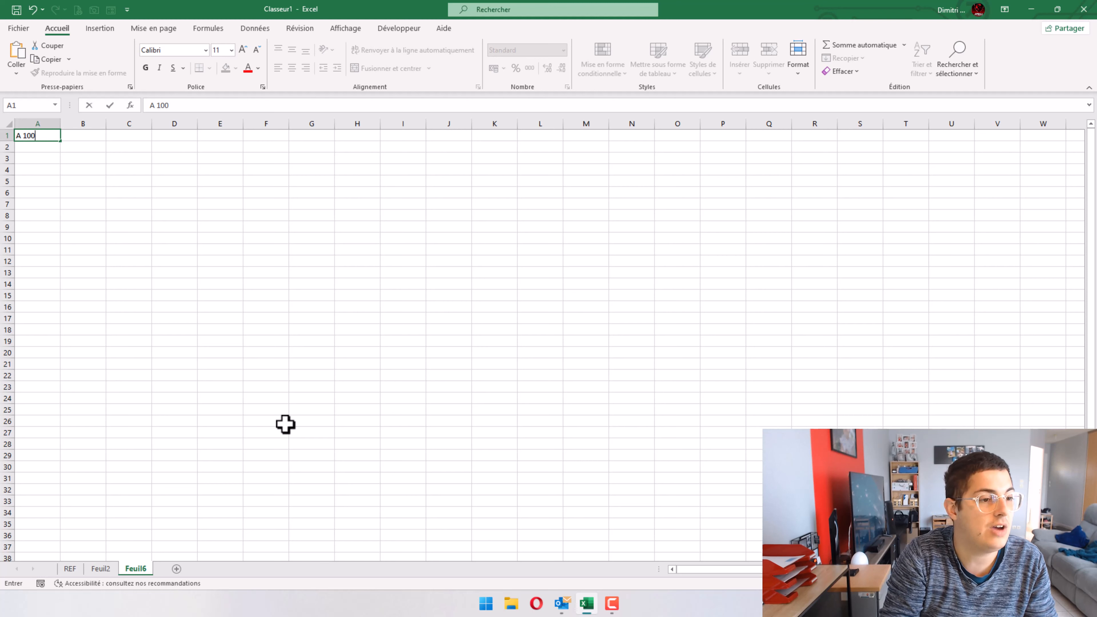
key("Return")
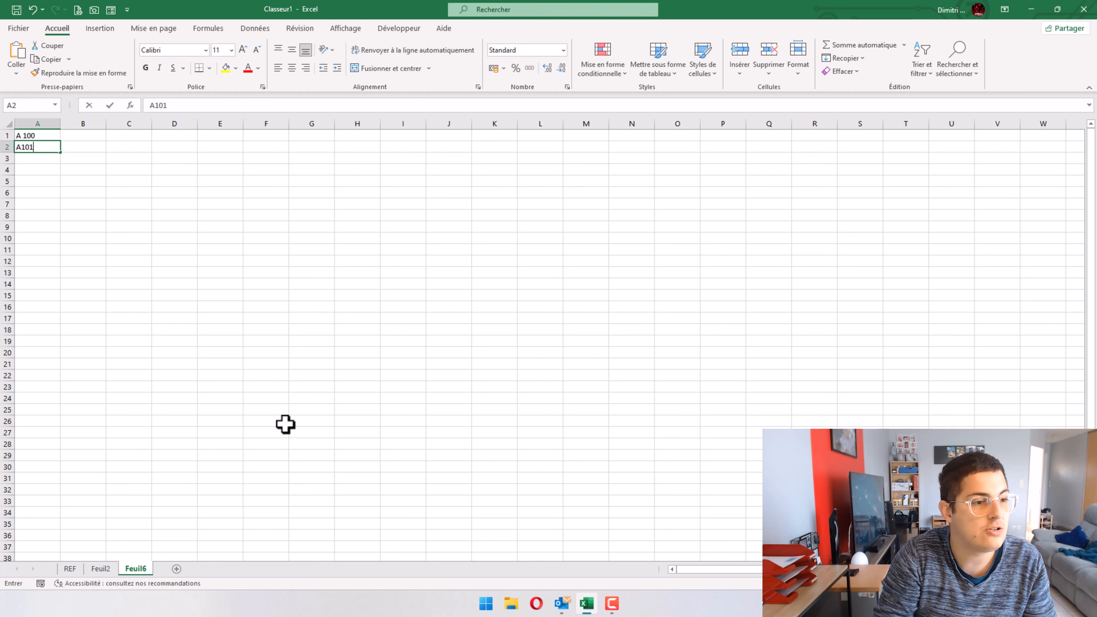
Enter A 101 in cell A2 and extend the reference series down column A to row 29.
left_click(21, 147)
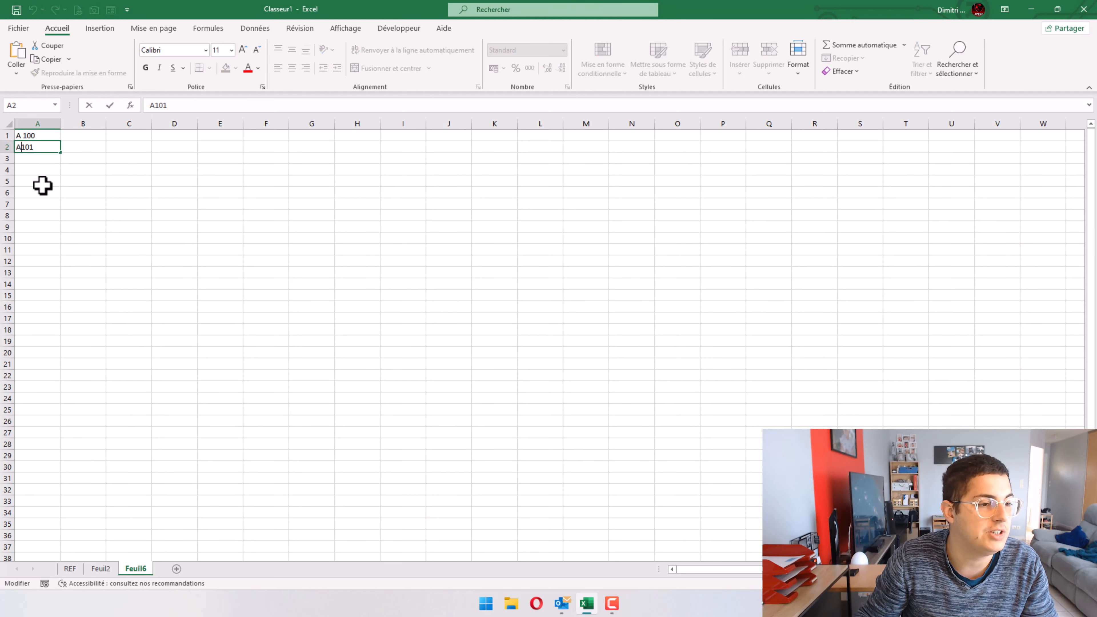
key("Return")
left_click_drag(39, 139, 60, 456)
left_click(220, 319)
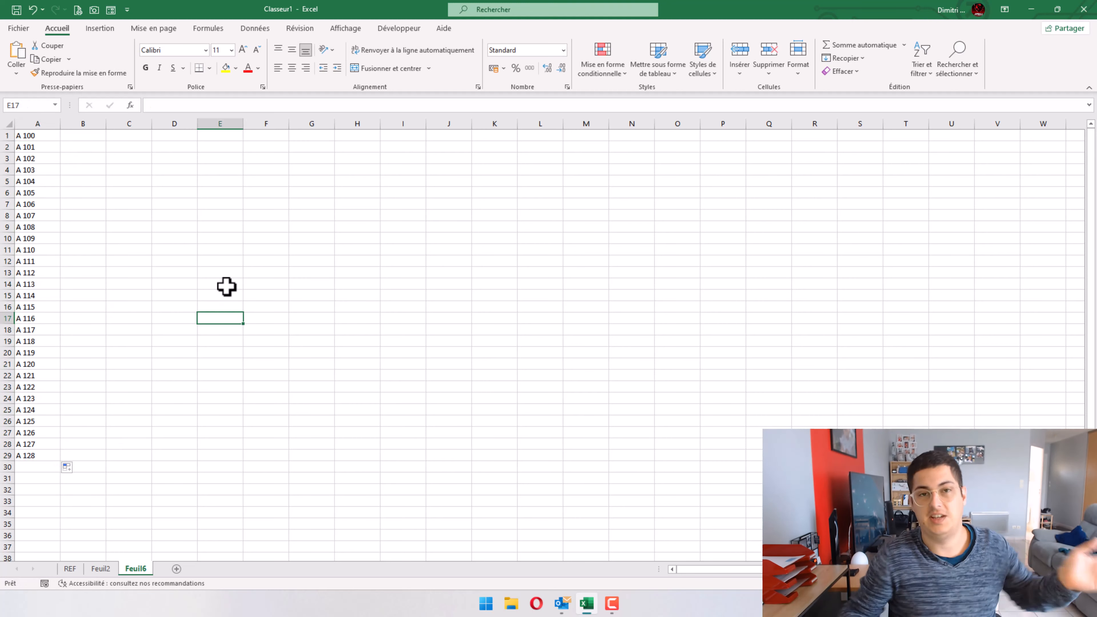
Center the contents of all cells on the sheet horizontally.
left_click(8, 124)
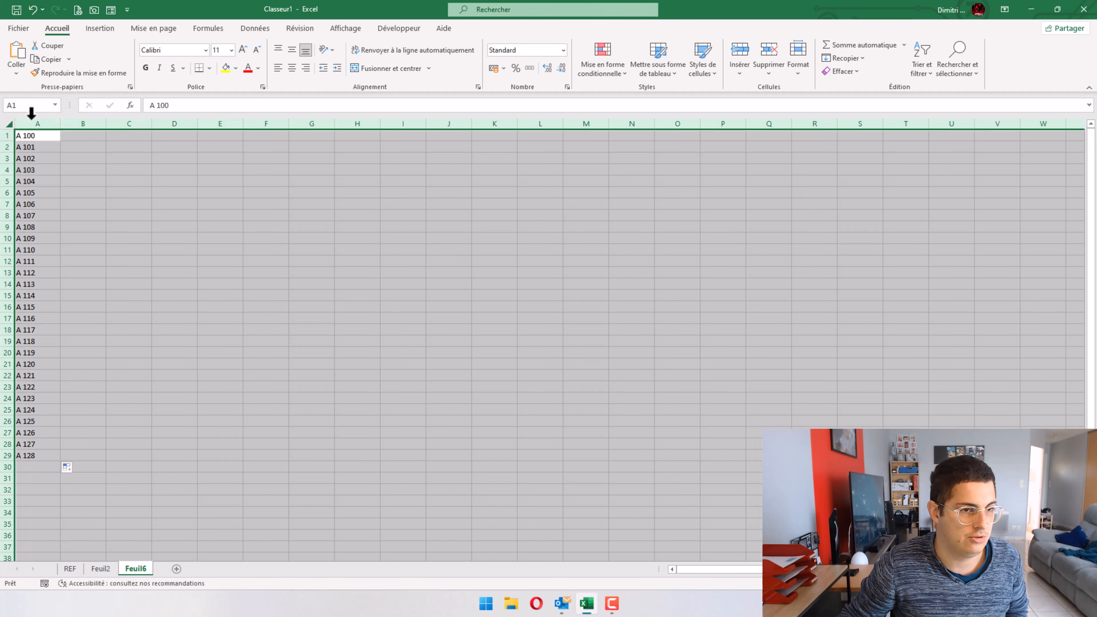
left_click(291, 69)
left_click(249, 218)
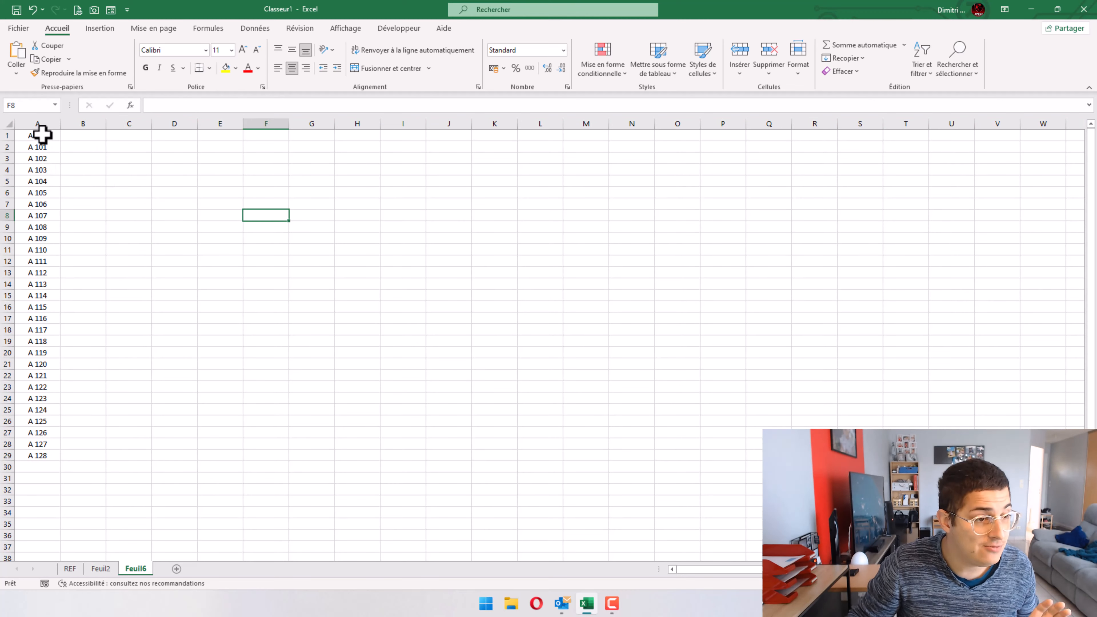
Format the range A1:B29 as a table in a light grey style, without marking existing headers.
left_click_drag(42, 135, 85, 452)
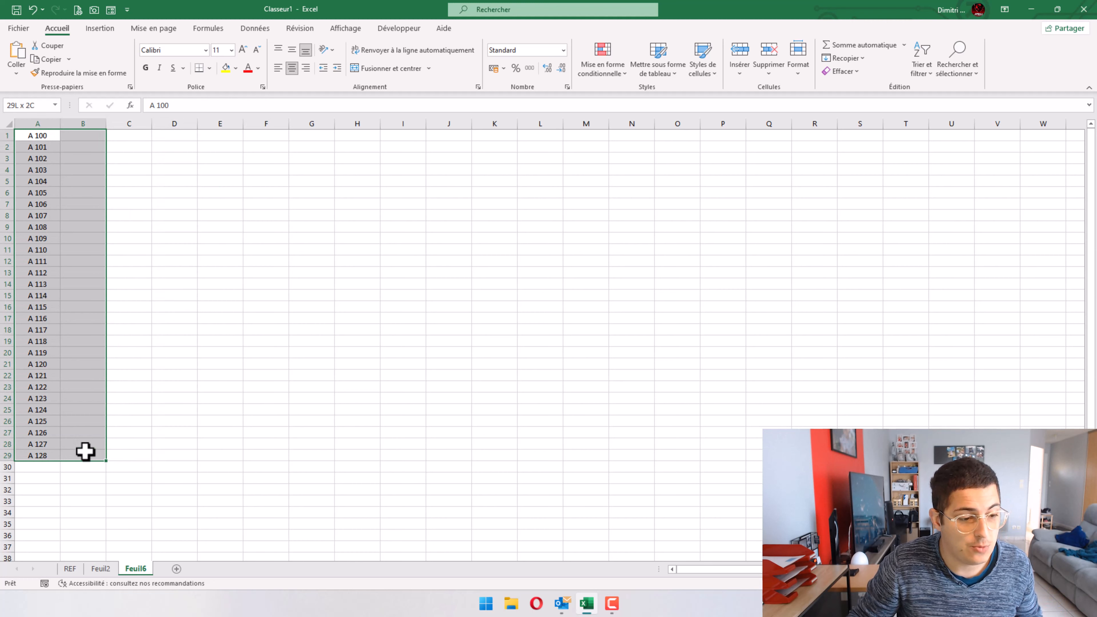
left_click(665, 84)
left_click(780, 157)
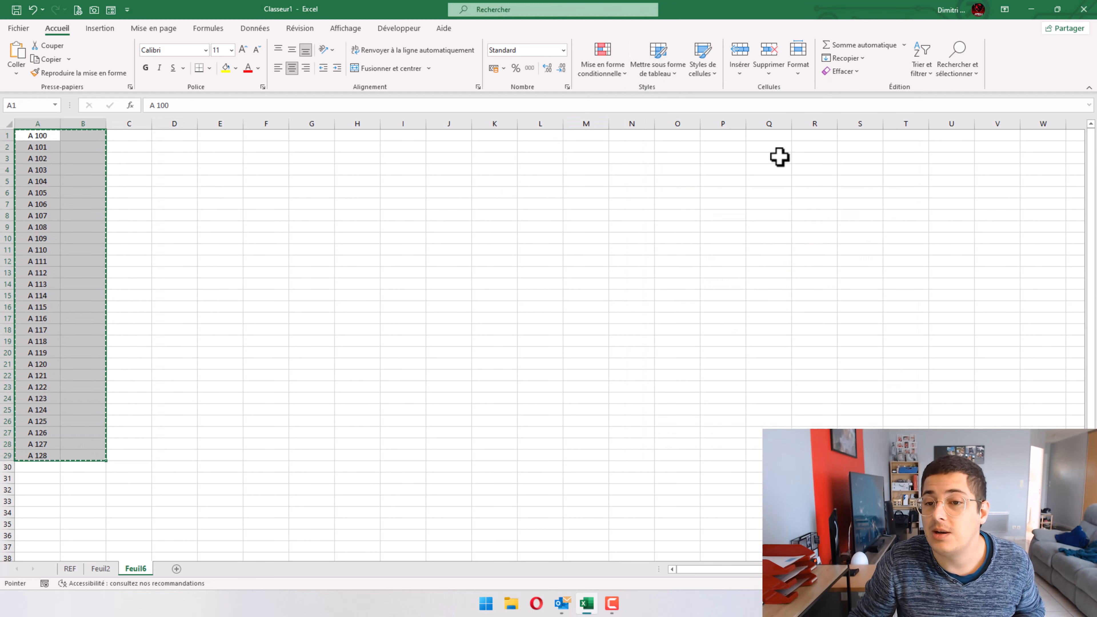
key("alt+m")
key("alt+m")
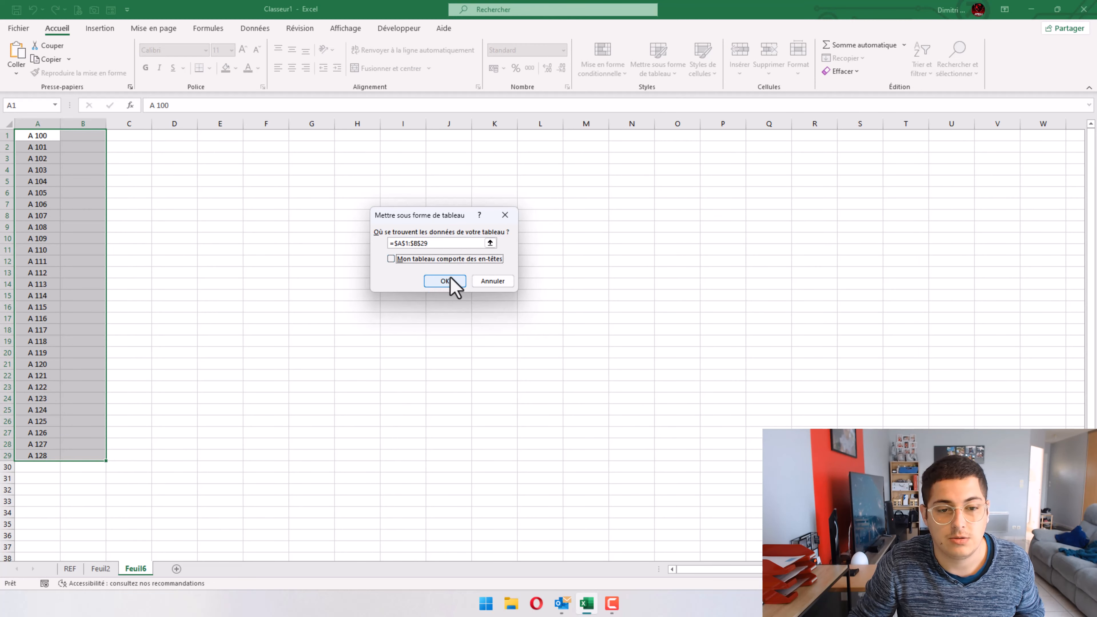
left_click(444, 281)
left_click(176, 204)
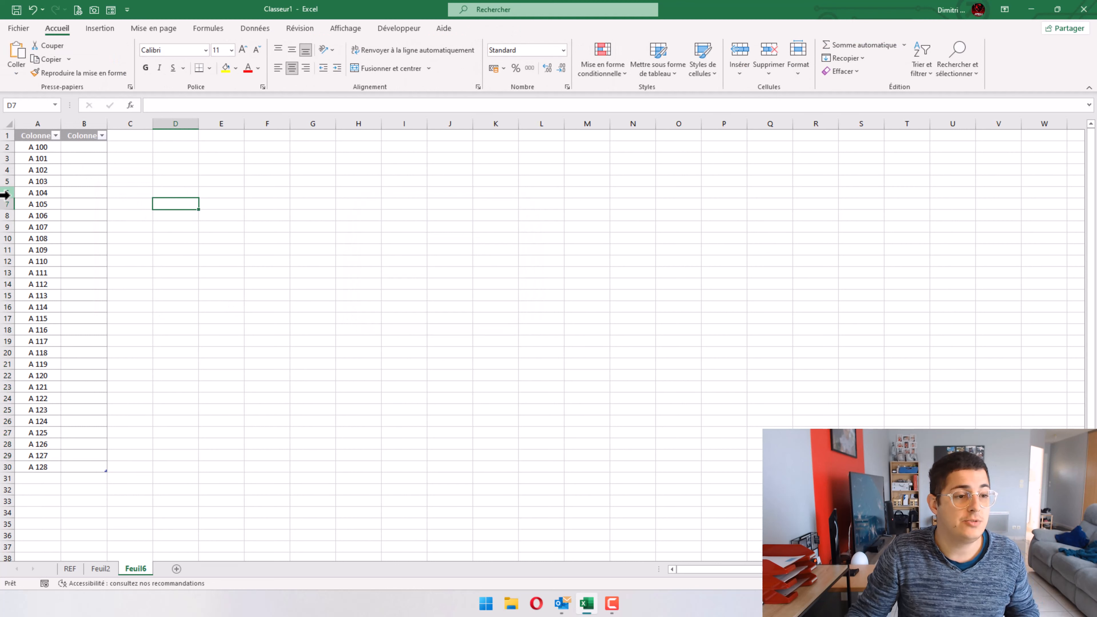
Delete the table row containing reference A 107 from the grey table and check the neighbouring reference in A8.
left_click_drag(39, 226, 69, 226)
right_click(69, 227)
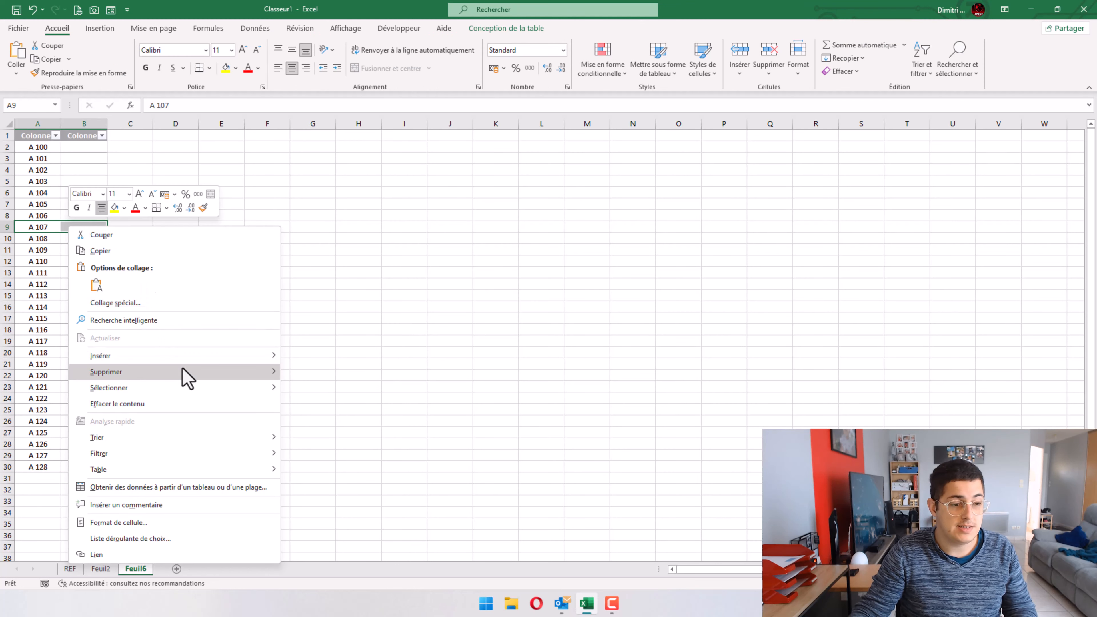
mouse_move(183, 372)
left_click(347, 392)
left_click(353, 300)
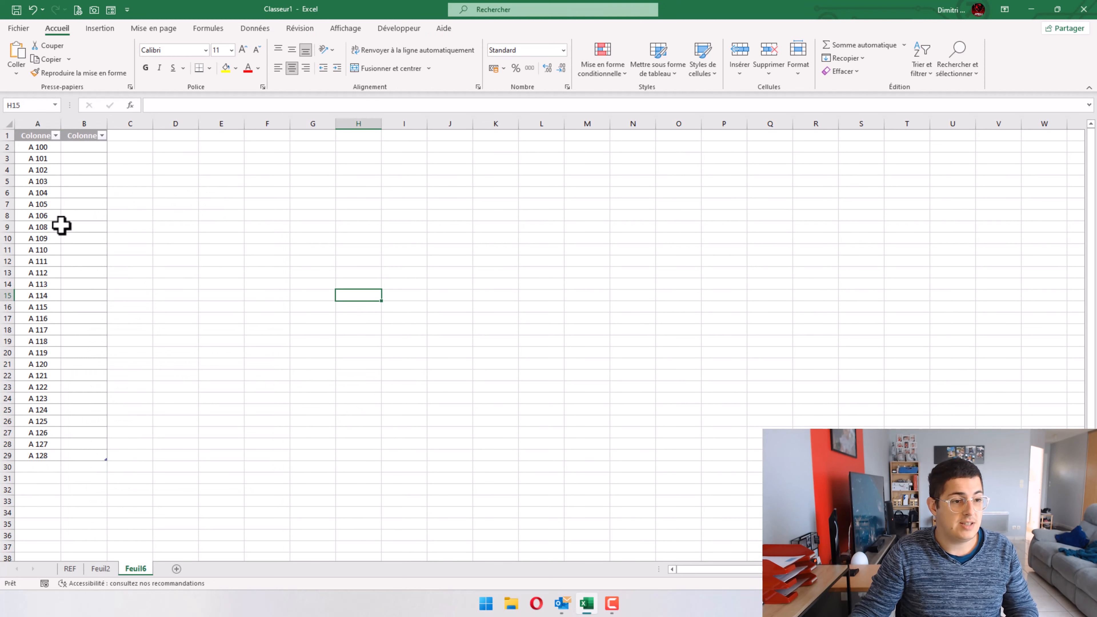
left_click(55, 216)
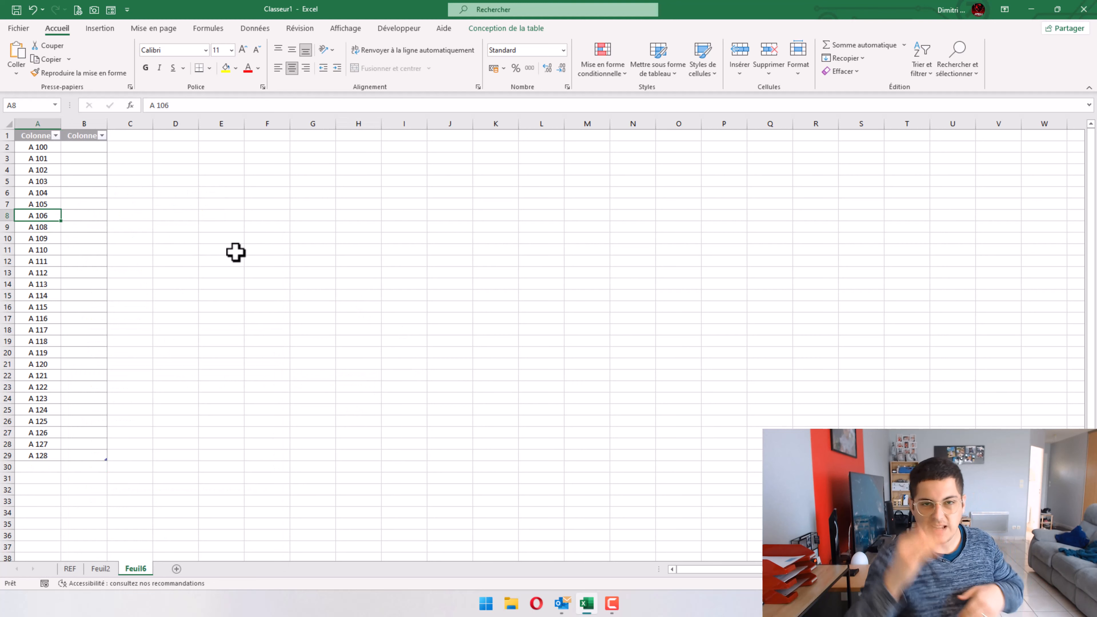
Enter the formula =TEXTE(LIGNE(D1);"\A 000") in cell D1 and fill it down to D28.
left_click(187, 138)
type("=tex")
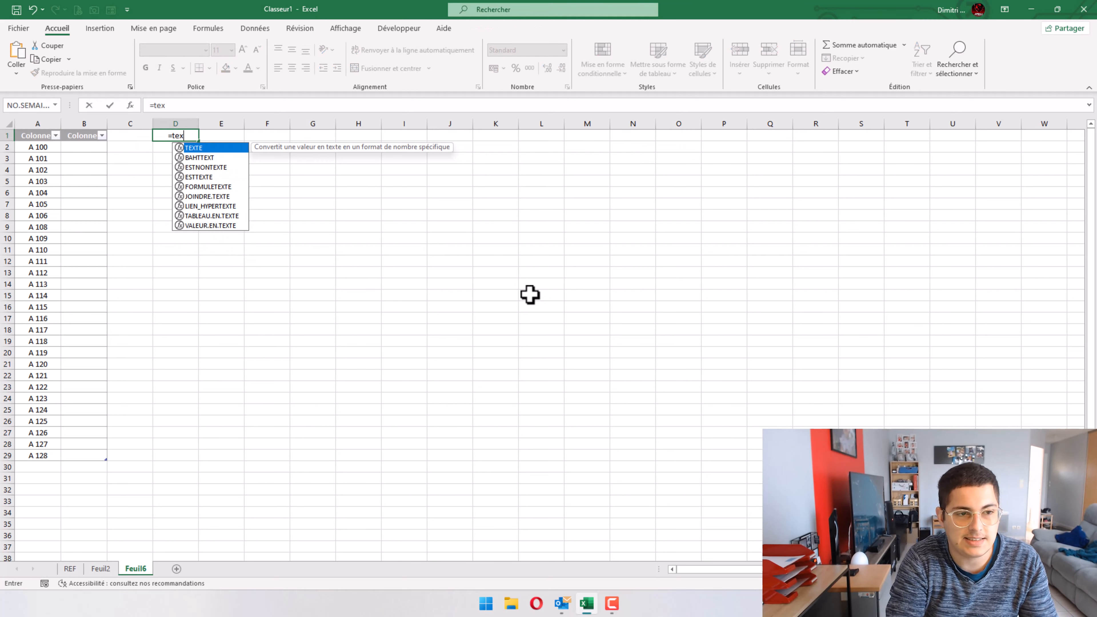
key("Tab")
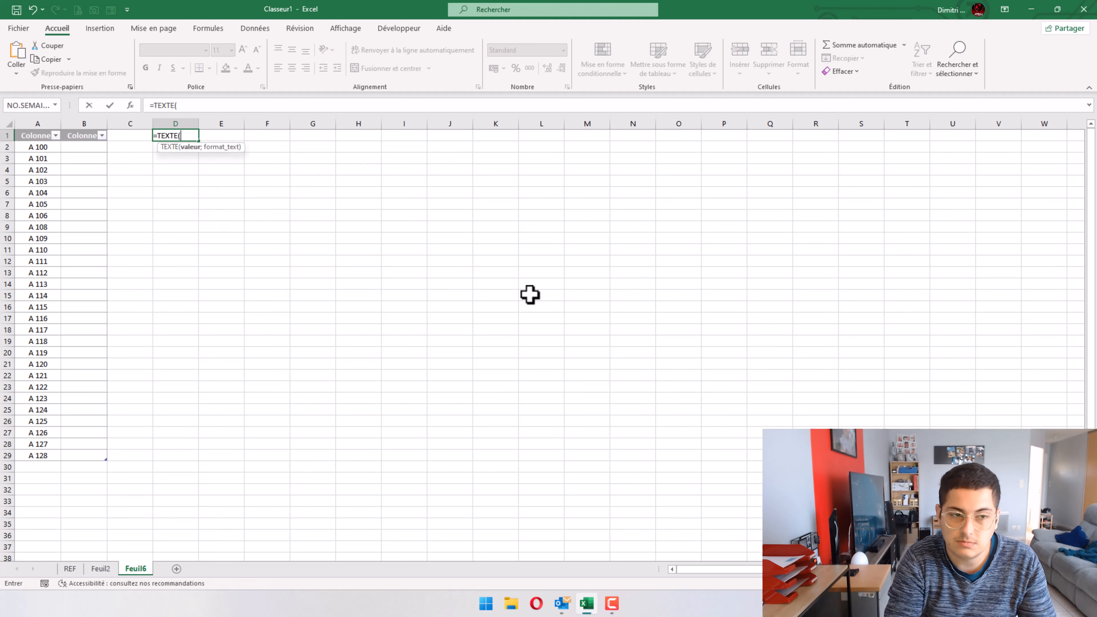
type("ligne")
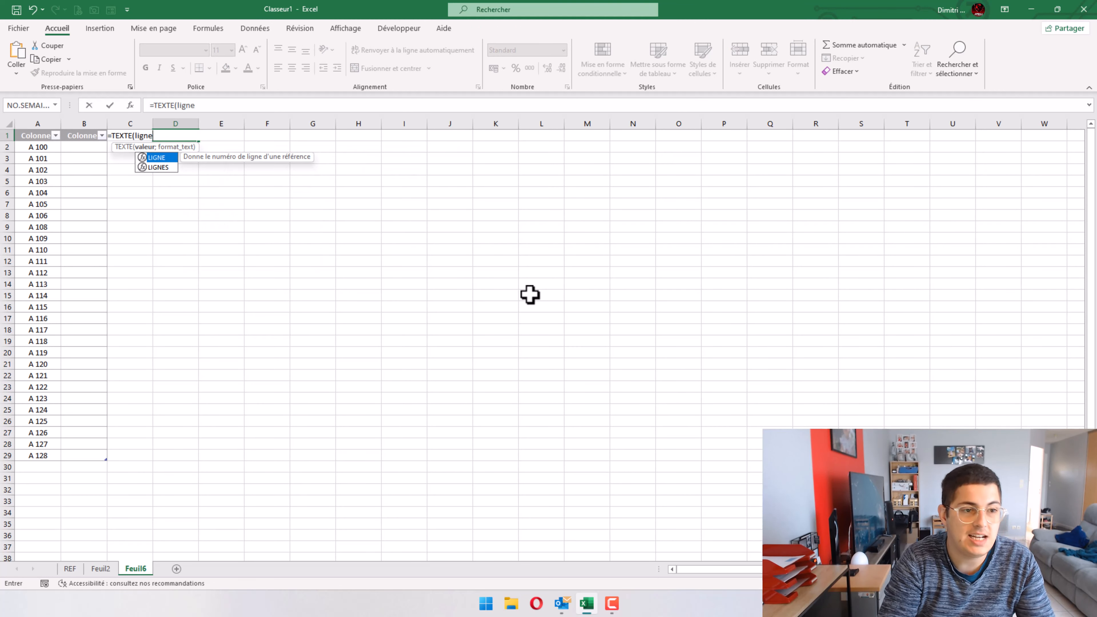
key("Tab")
type("D1")
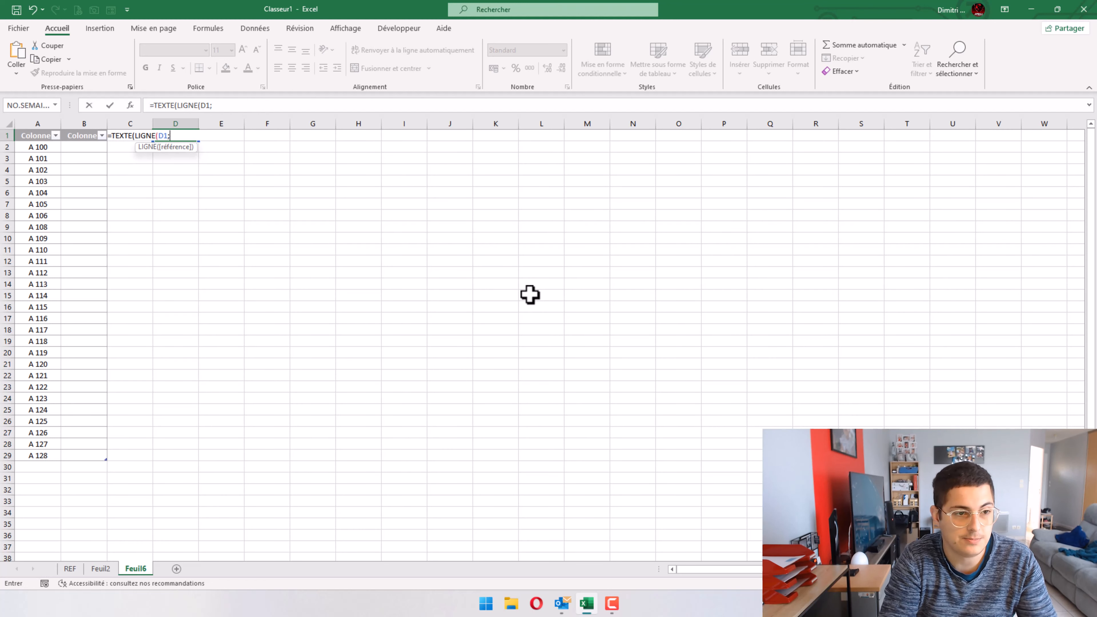
type(")")
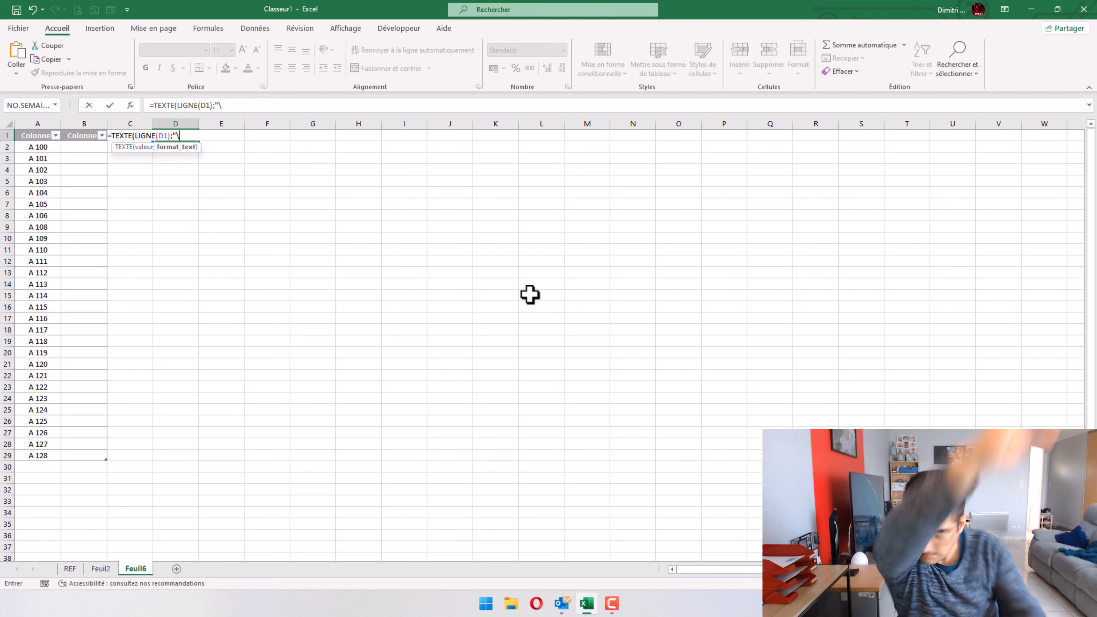
type("\\")
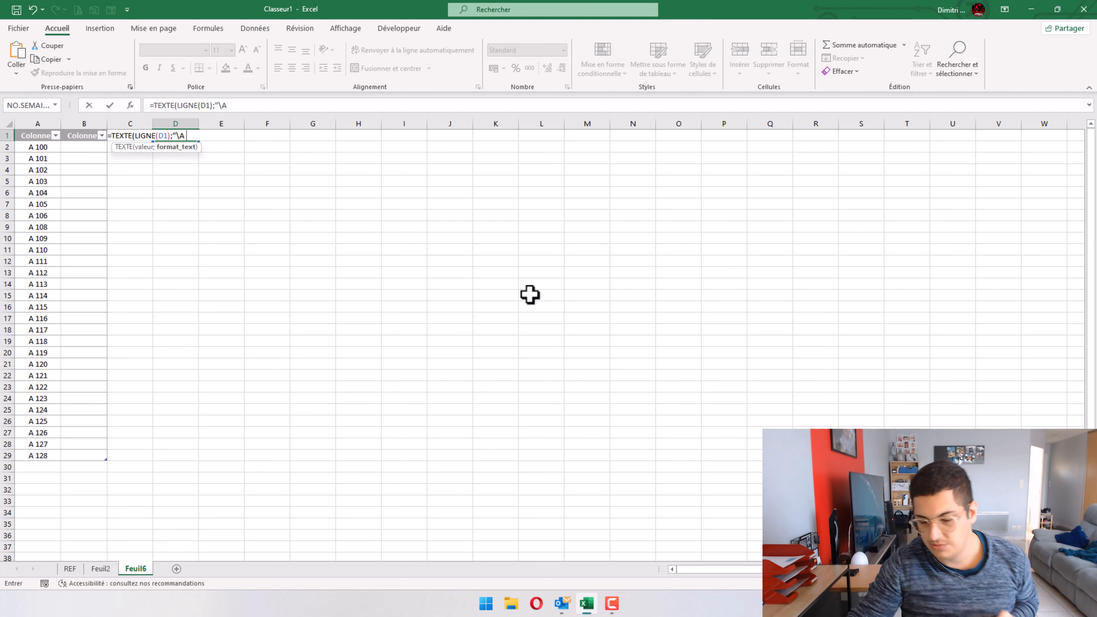
type("000\"")
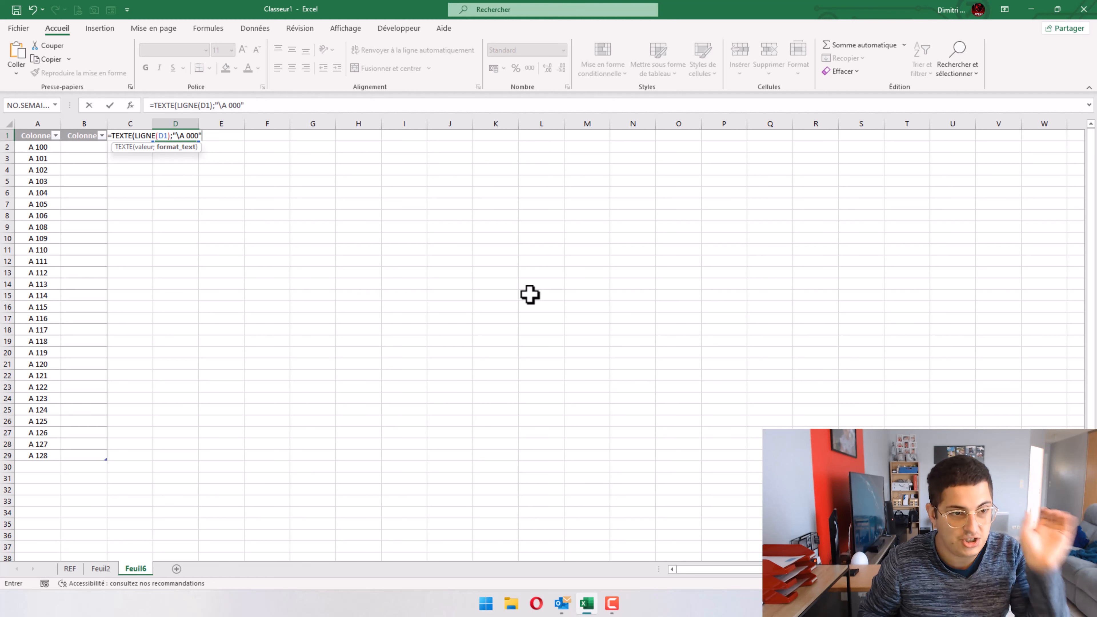
type(")")
key("Return")
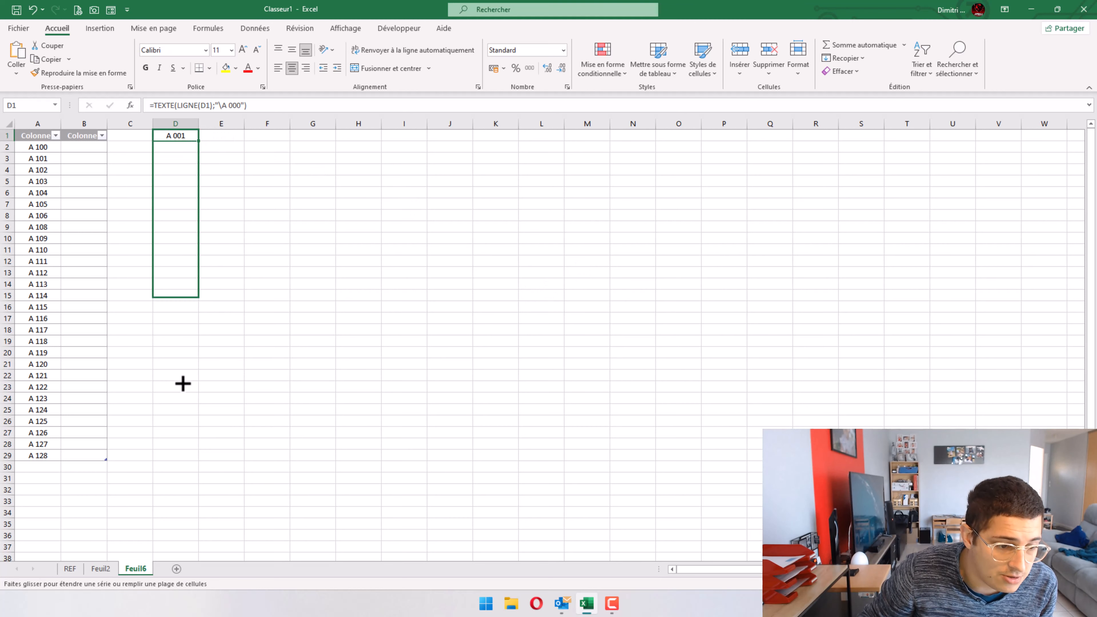
left_click_drag(181, 453, 180, 446)
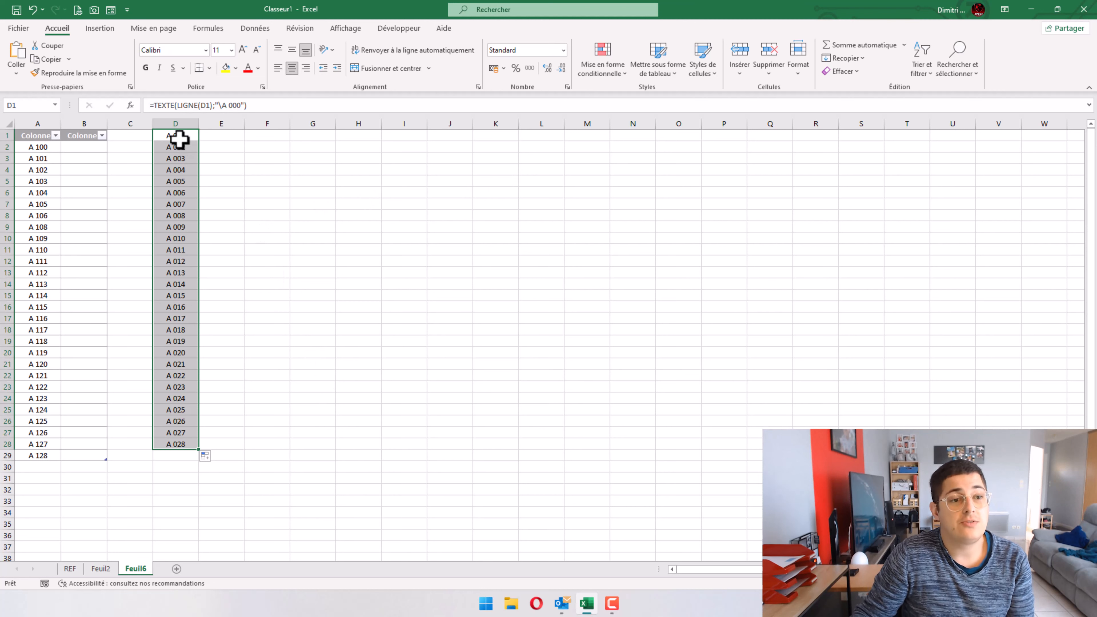
Format the range D1:E28 as a table in a medium blue style.
left_click_drag(179, 138, 236, 440)
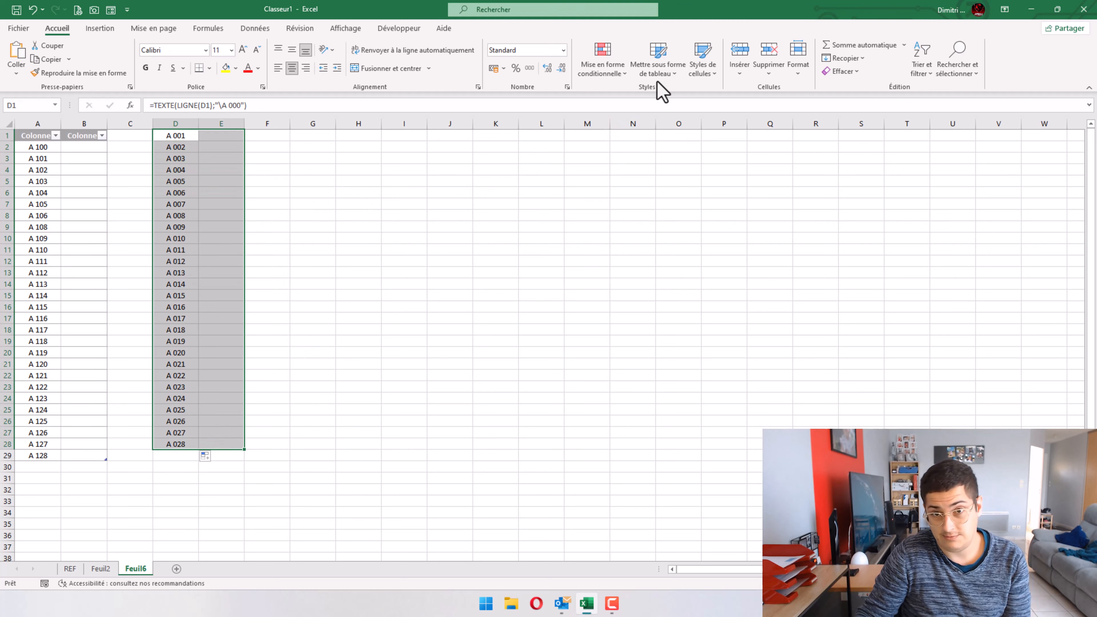
left_click(657, 69)
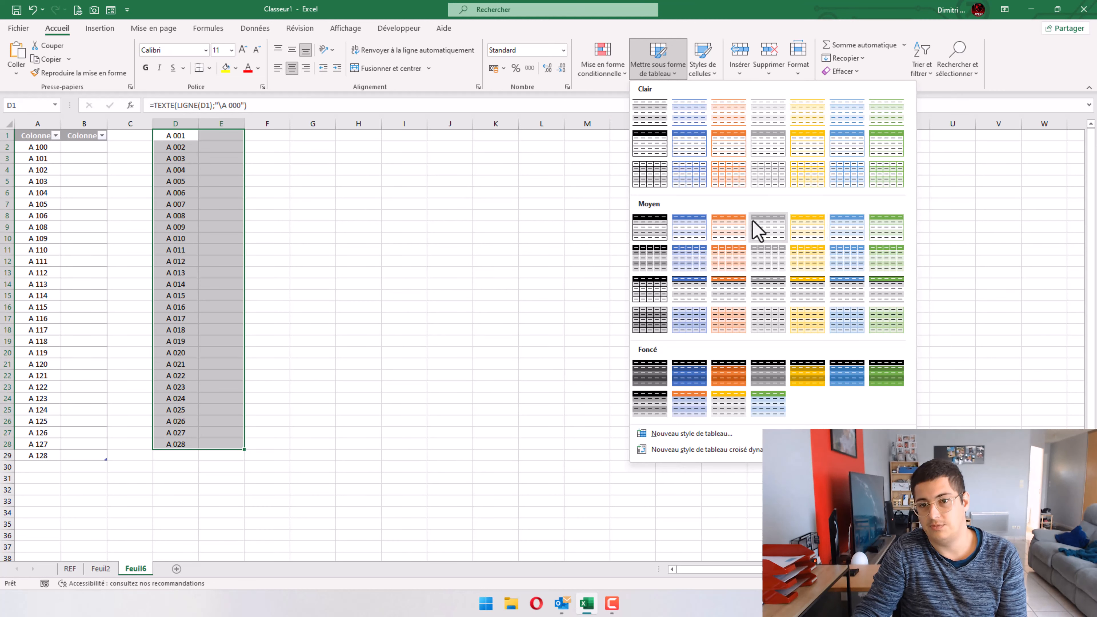
left_click(690, 233)
left_click(464, 292)
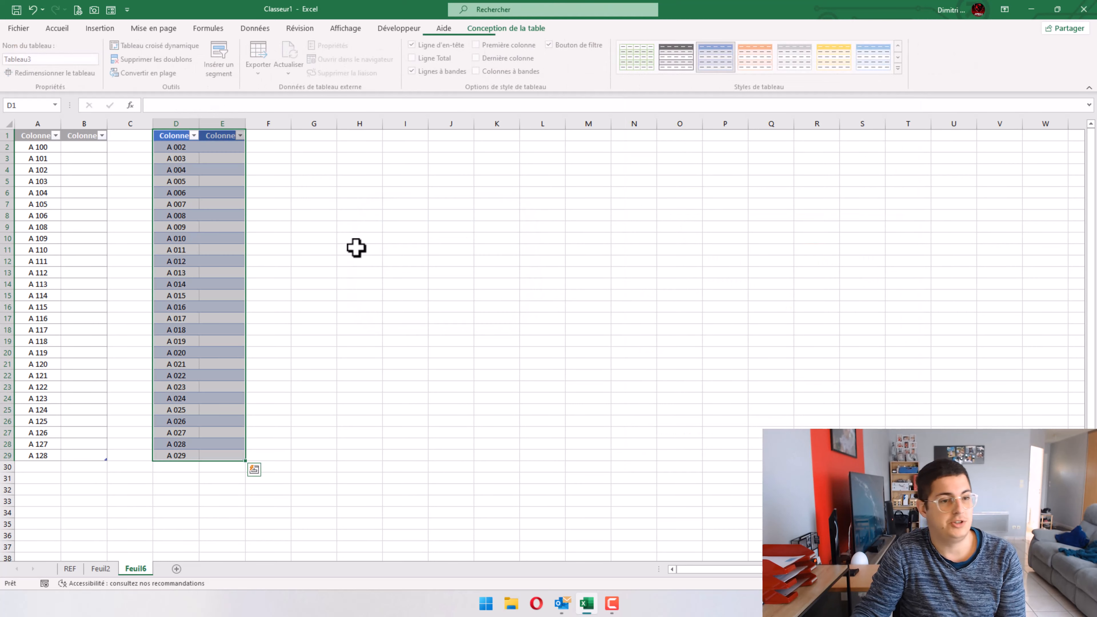
left_click(358, 240)
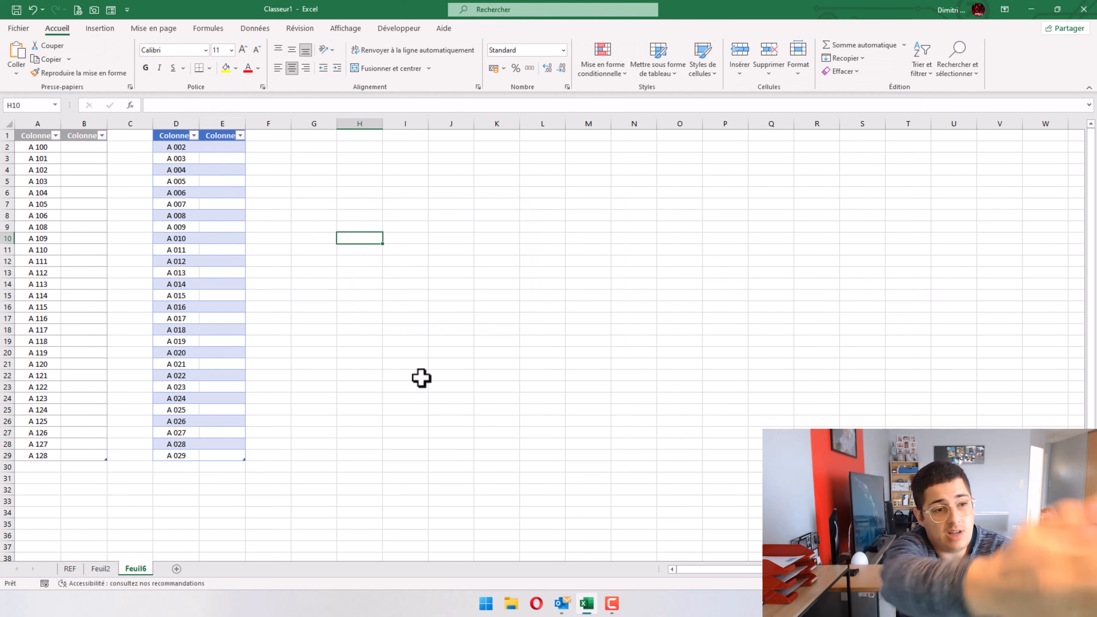
Delete the blue table's row at D12 to test the automatic numbering.
left_click(186, 262)
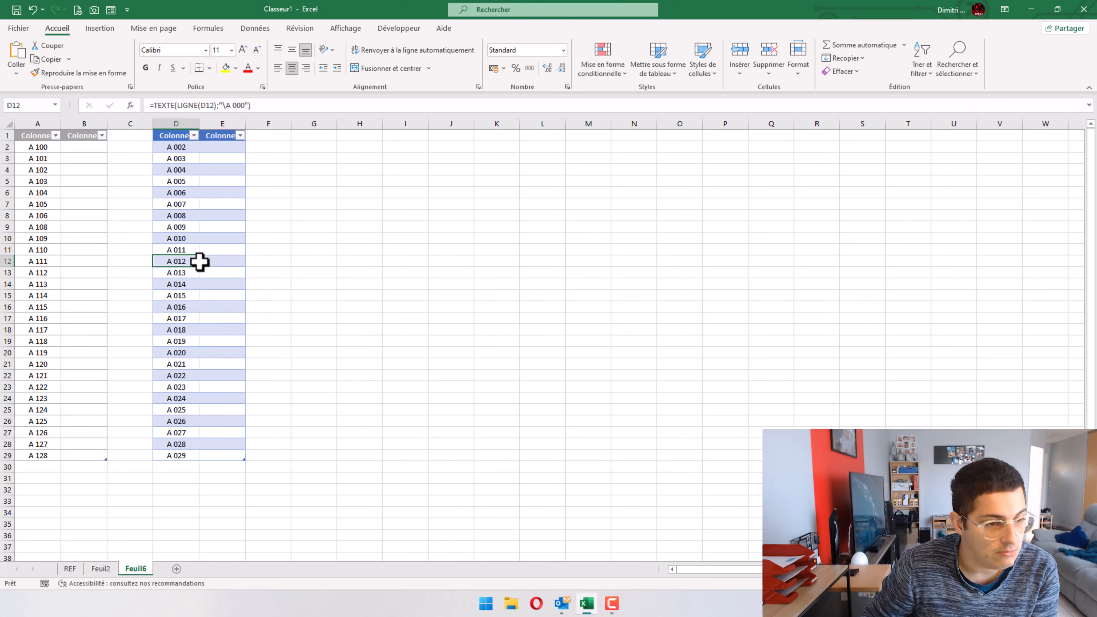
right_click(198, 262)
mouse_move(291, 400)
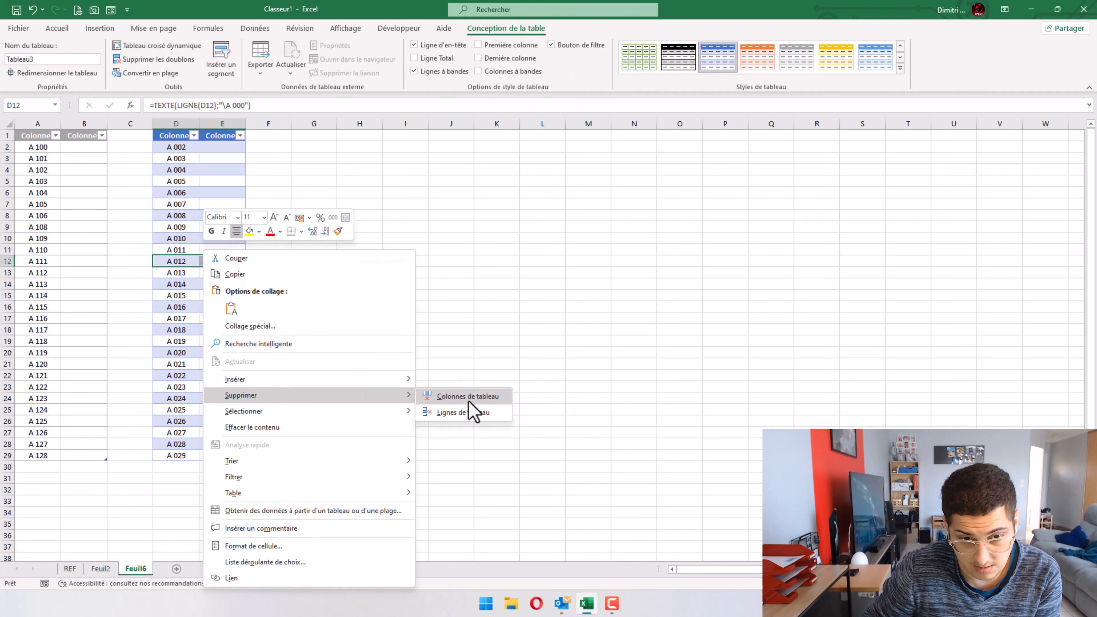
left_click(475, 397)
left_click(486, 319)
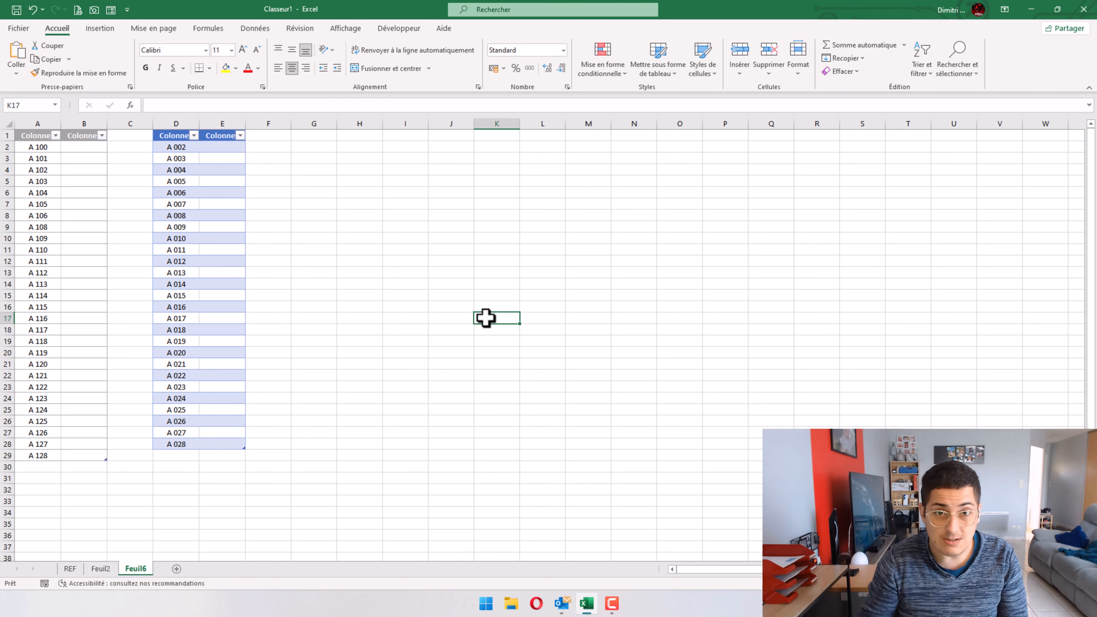
Select D12:E12 and delete one more row from the blue table there.
left_click_drag(178, 260, 211, 255)
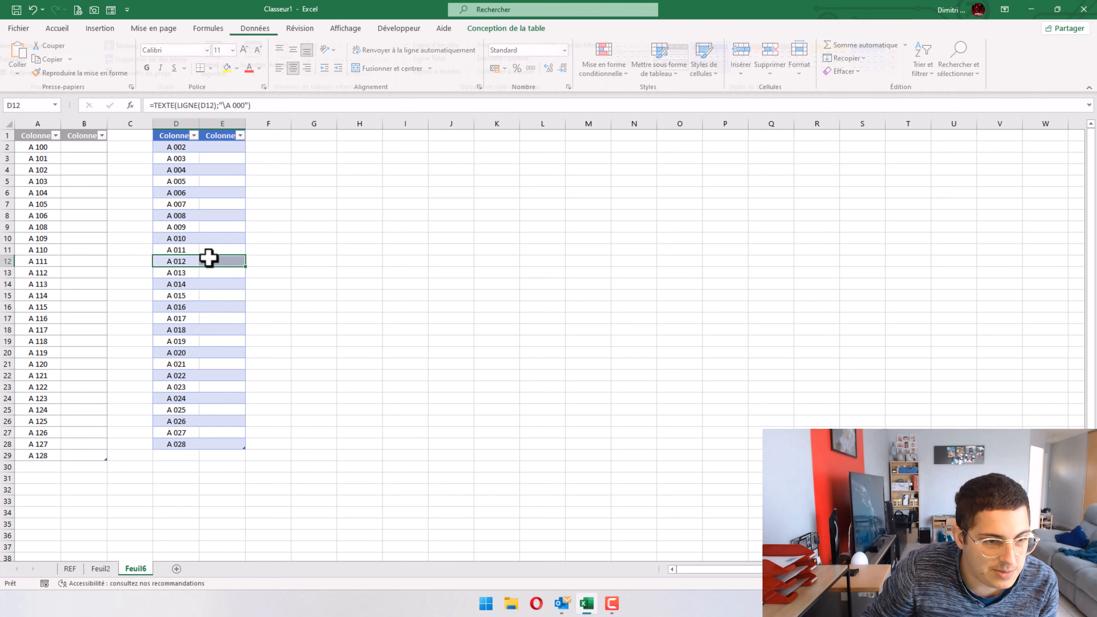
right_click(211, 255)
mouse_move(422, 396)
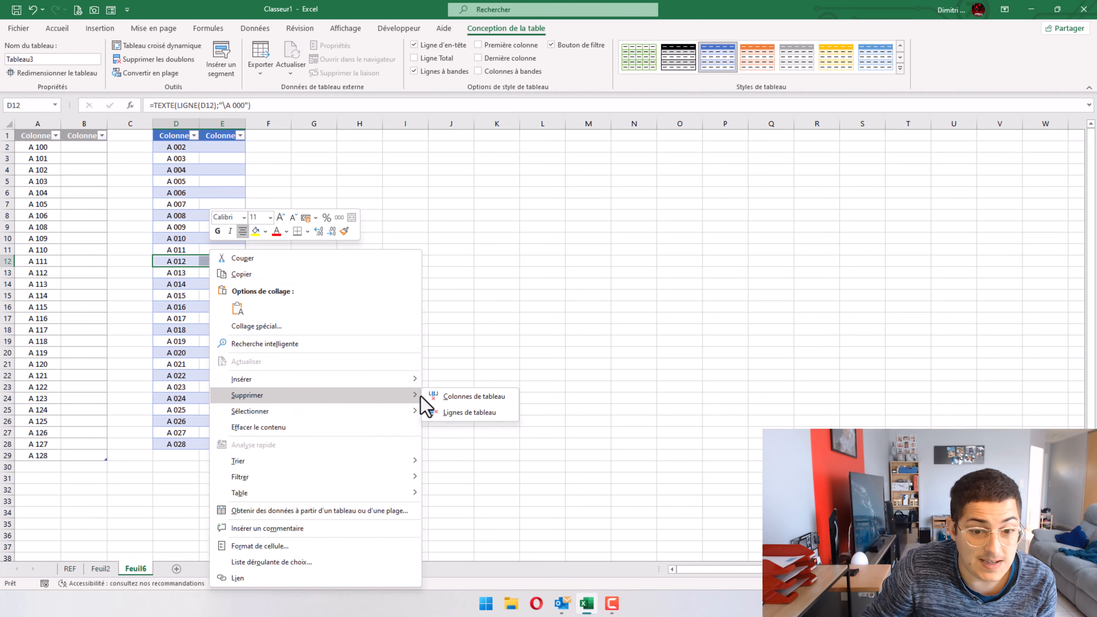
left_click(497, 414)
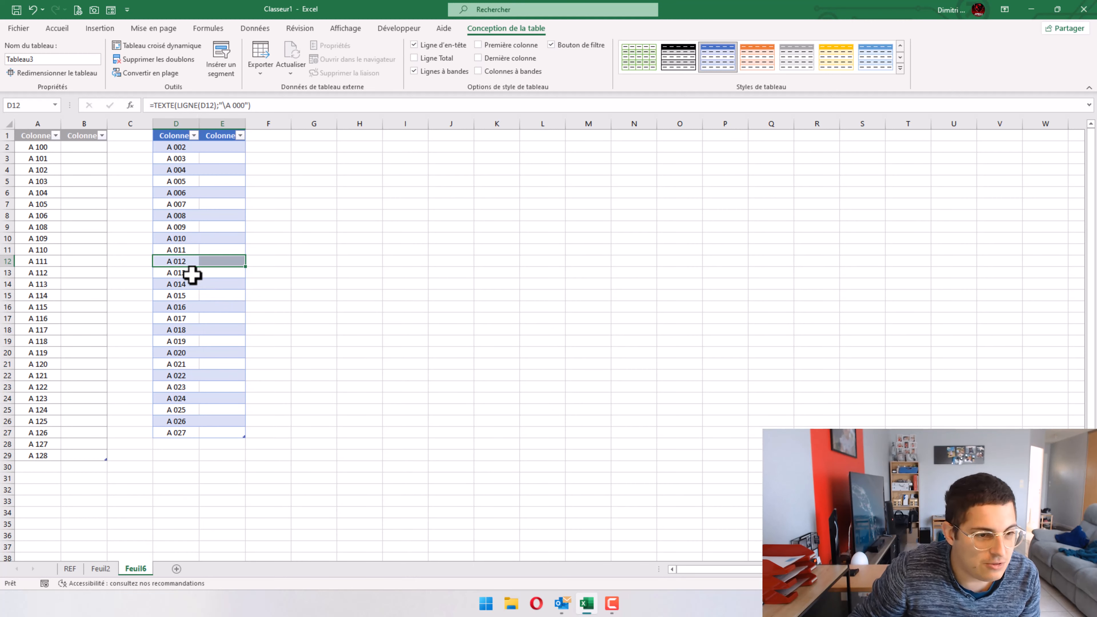
Delete the table row at D13:E13 from the blue table.
left_click_drag(192, 275, 211, 275)
right_click(211, 274)
mouse_move(268, 413)
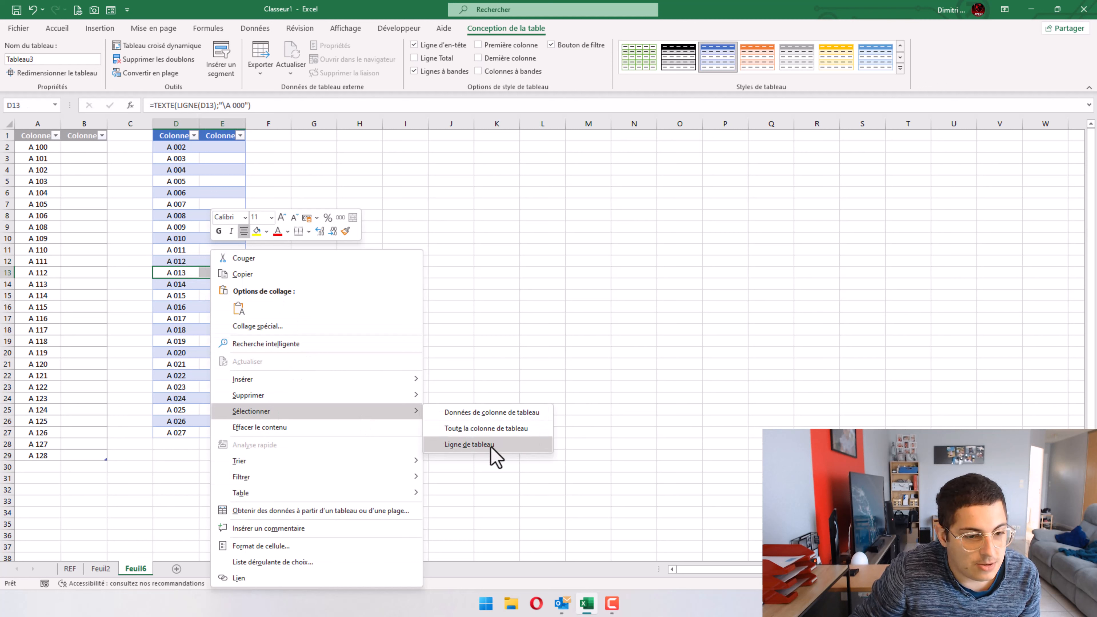
mouse_move(384, 395)
left_click(477, 412)
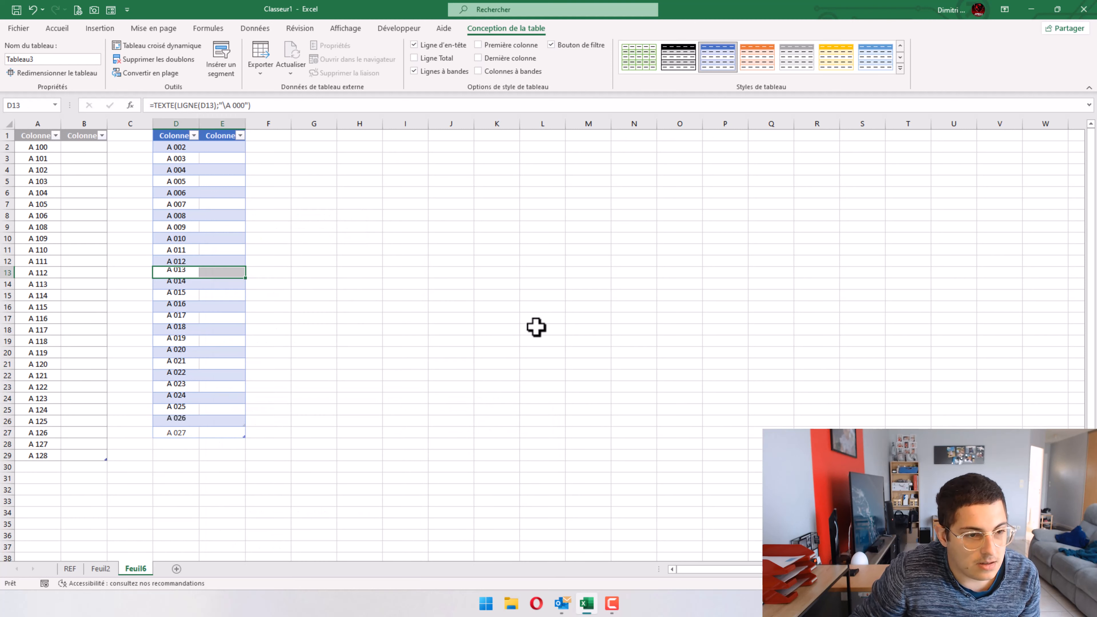